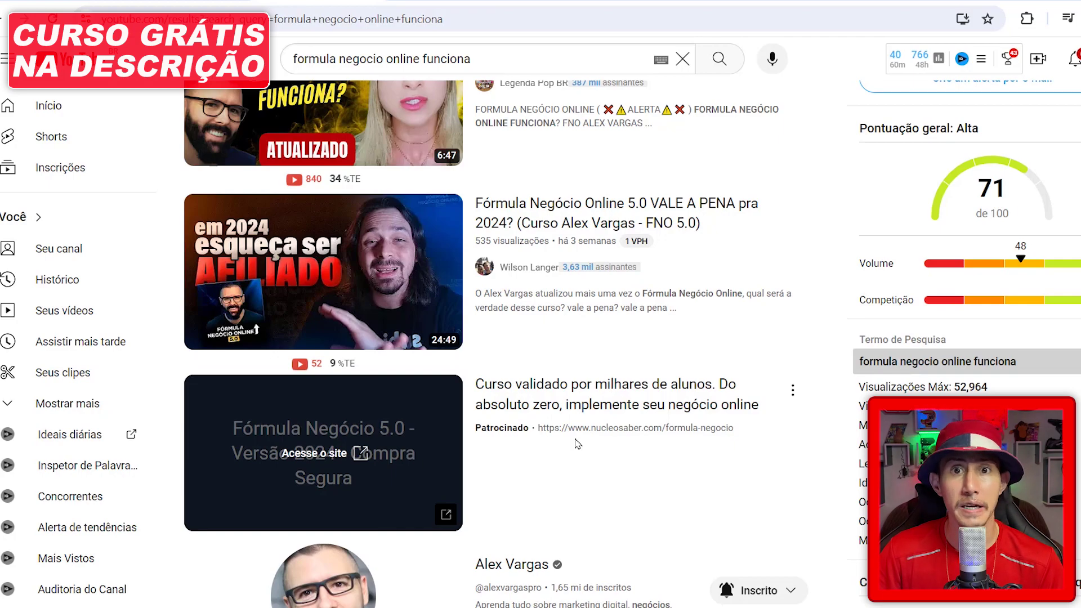
Step: Look over the YouTube results for formula negocio online funciona, and browse the best-selling products in the Kiwify marketplace
scroll(577, 444, "up", 5)
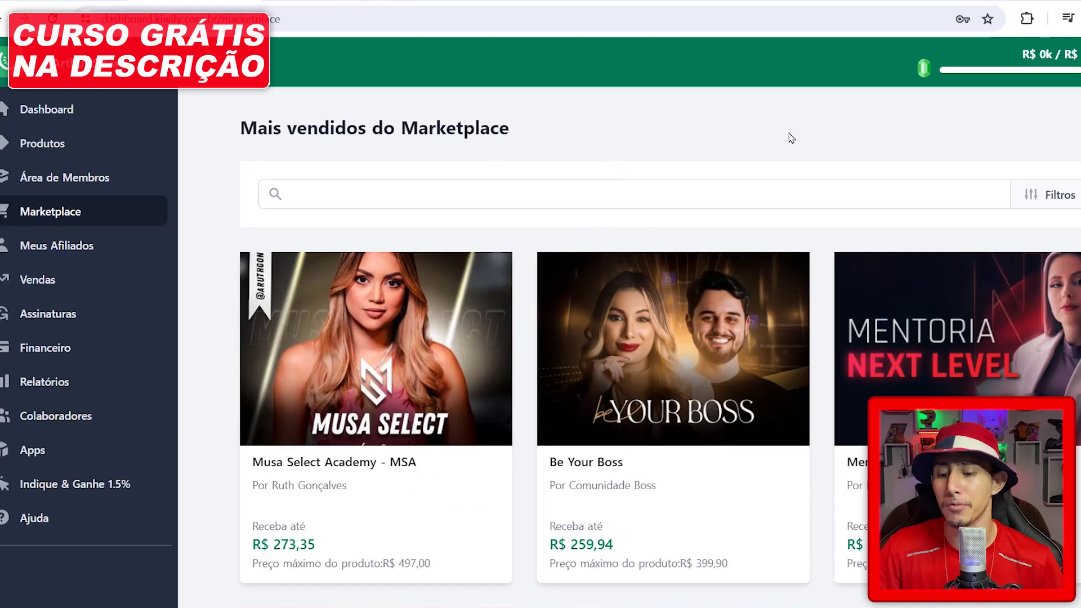
scroll(712, 160, "down", 1)
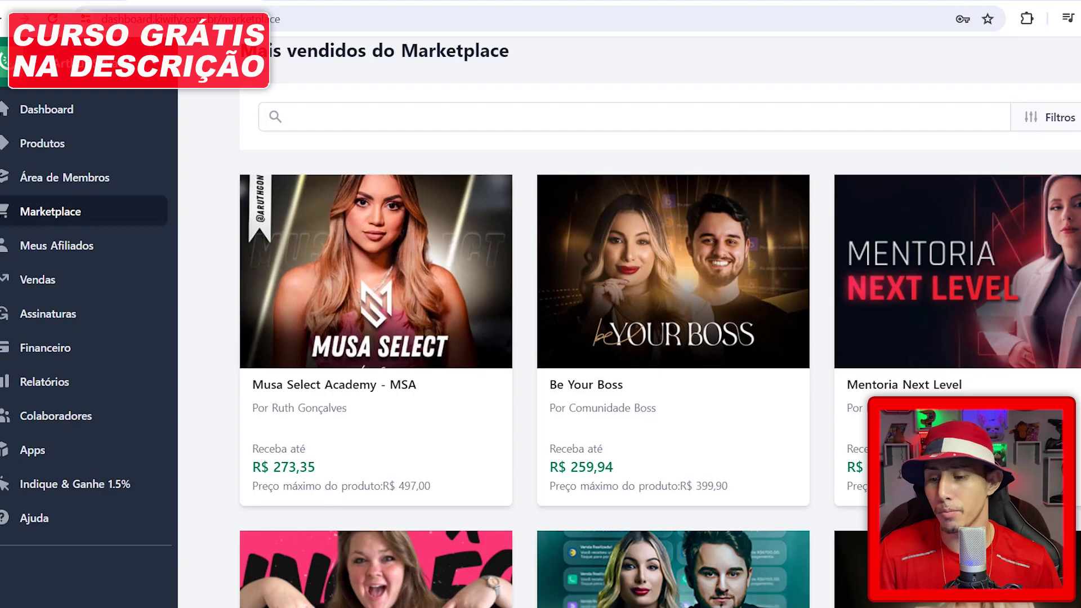
scroll(648, 112, "down", 12)
scroll(656, 266, "up", 2)
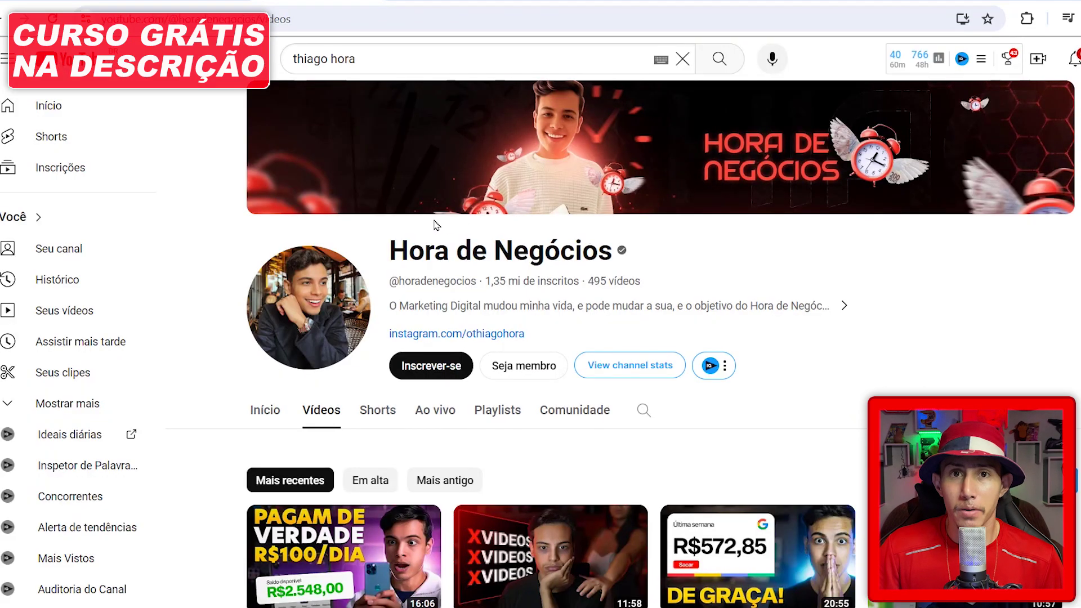
Step: Examine the subscriber count and recent videos of the Hora de Negócios YouTube channel
left_click_drag(487, 280, 522, 282)
scroll(824, 248, "down", 3)
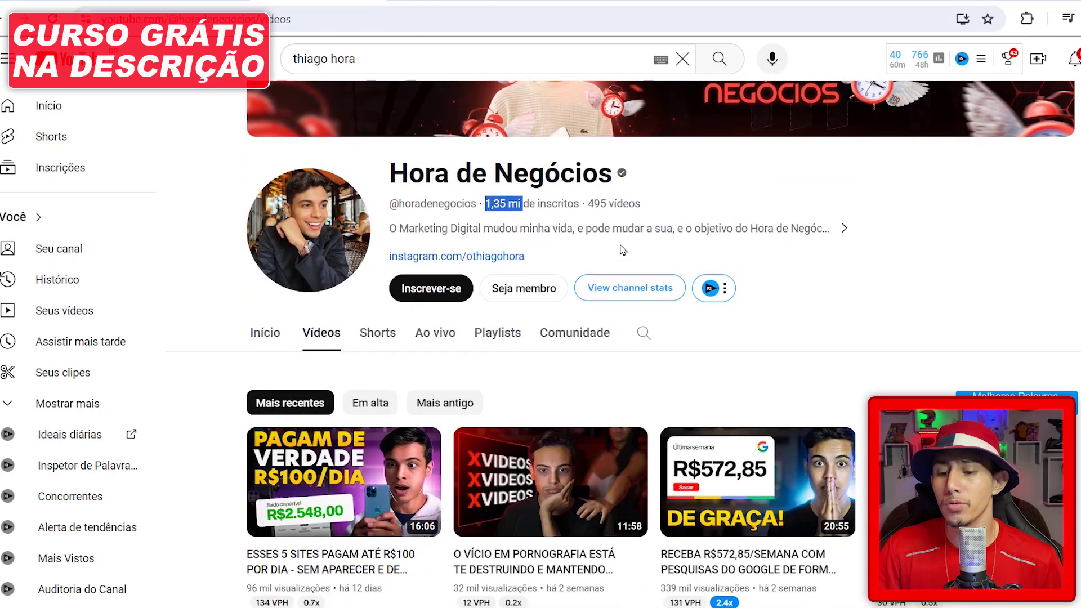
scroll(761, 187, "up", 3)
scroll(762, 188, "up", 1)
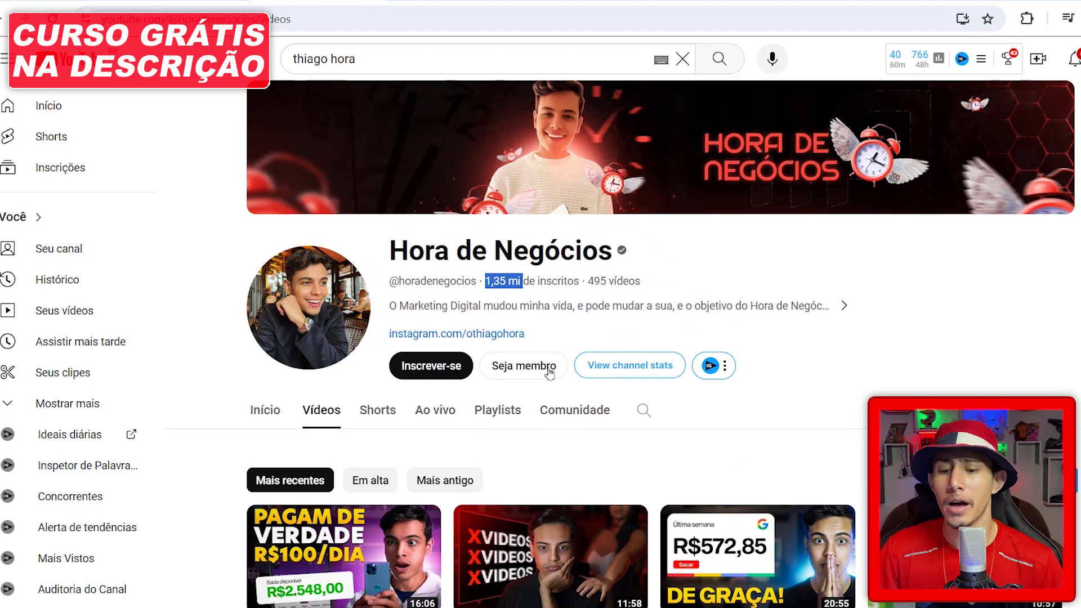
Step: Search YouTube for "pro na venda é bom" and examine the view counts of the review videos
left_click(371, 63)
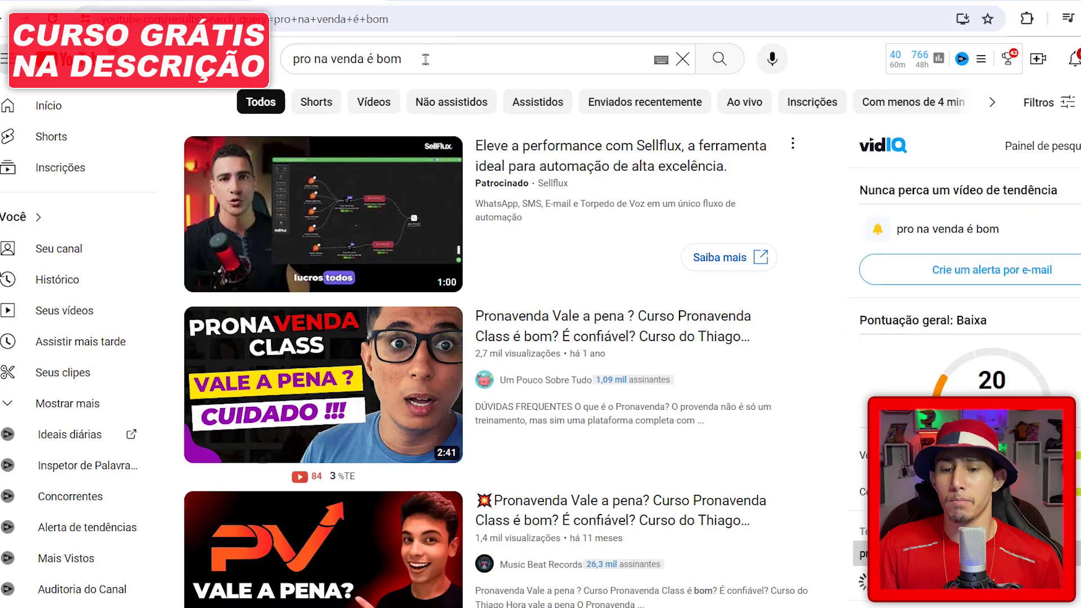
left_click_drag(401, 58, 293, 59)
left_click(532, 228)
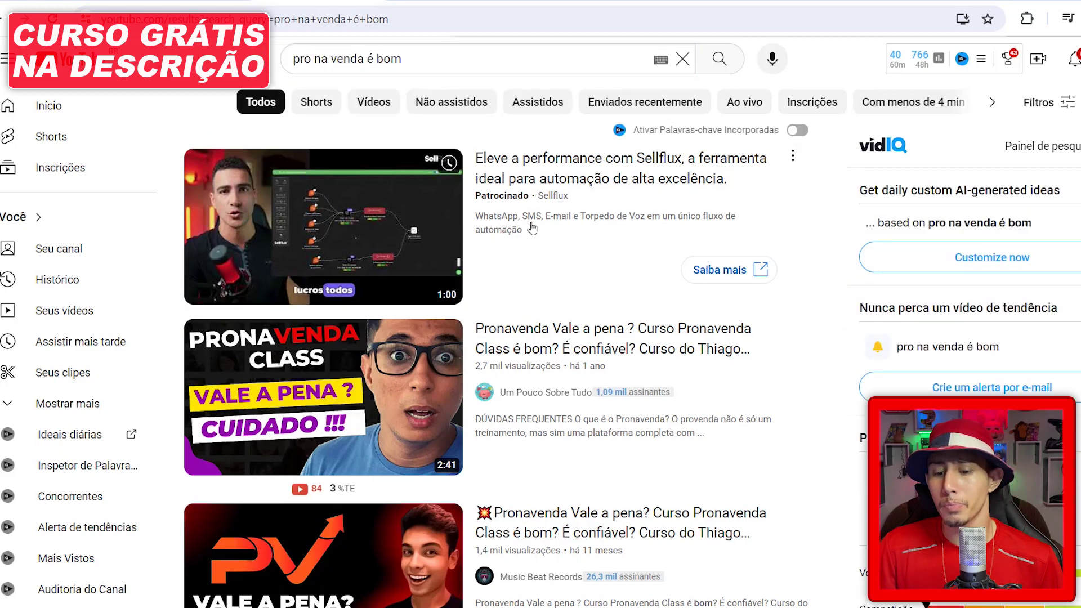
scroll(541, 234, "down", 1)
scroll(542, 234, "down", 2)
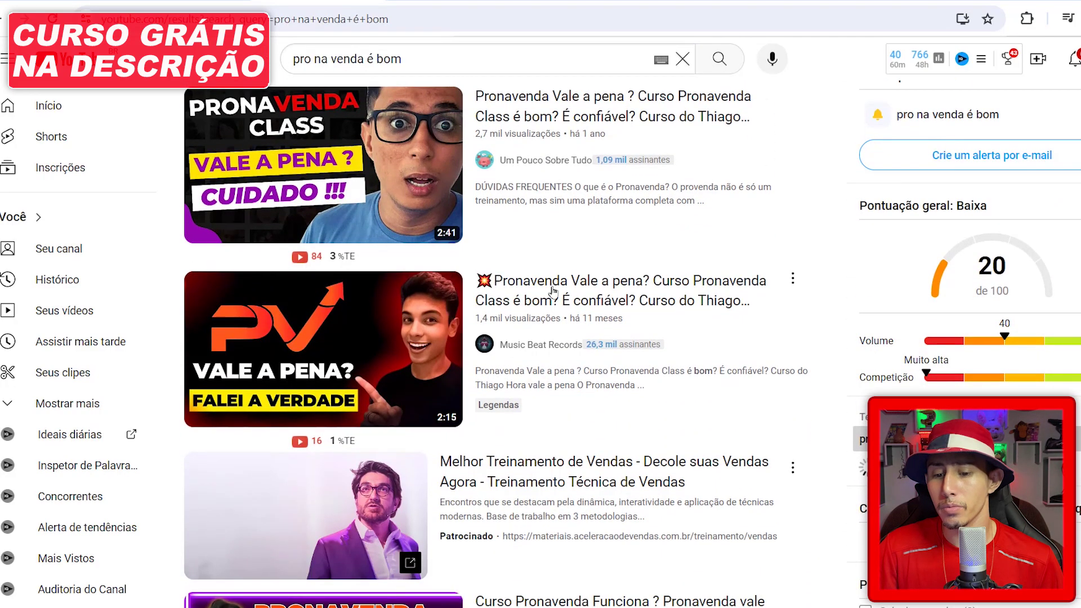
scroll(551, 293, "down", 1)
scroll(553, 294, "down", 1)
scroll(552, 290, "down", 1)
scroll(550, 221, "up", 5)
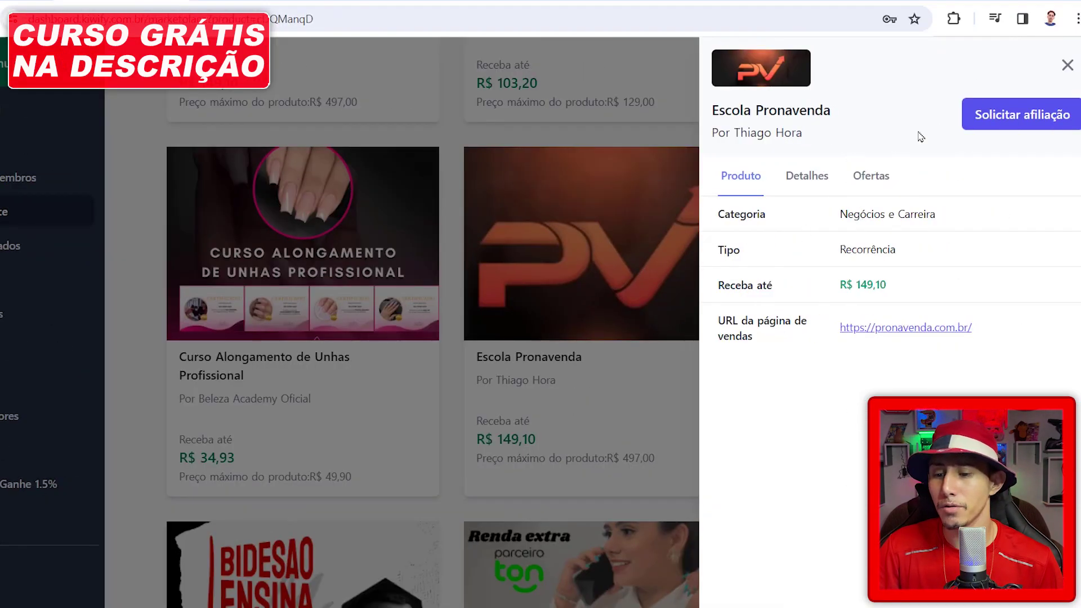
Step: Request affiliation to Escola Pronavenda in the Kiwify marketplace and view the product's offers and details
left_click(994, 120)
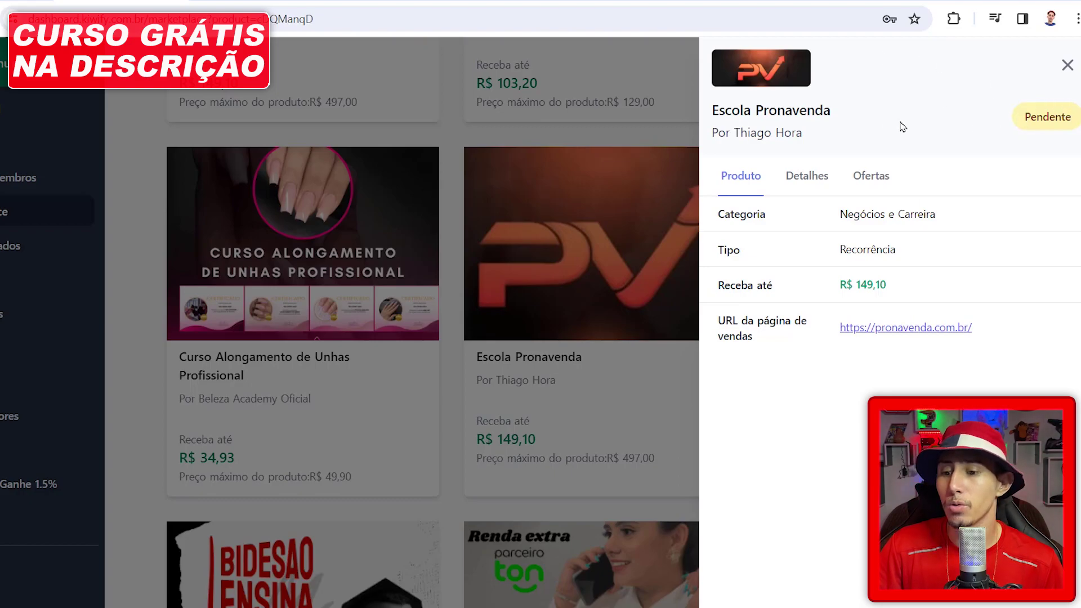
left_click(876, 172)
left_click(811, 186)
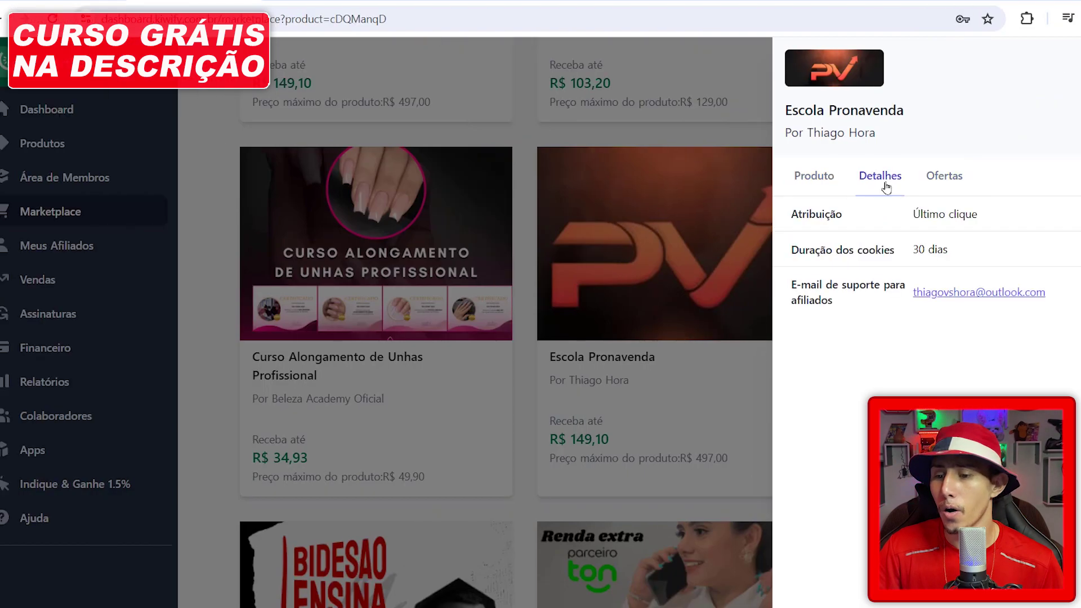
Step: Show the account's affiliations in Kiwify and check the available actions for the Escola Pronavenda affiliation
left_click(77, 155)
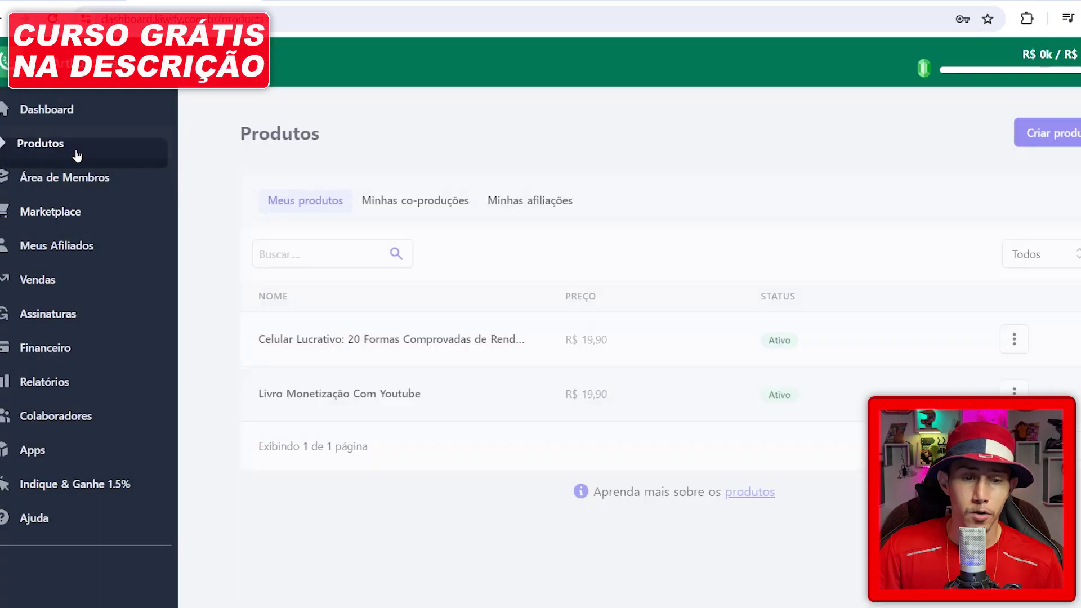
left_click(556, 200)
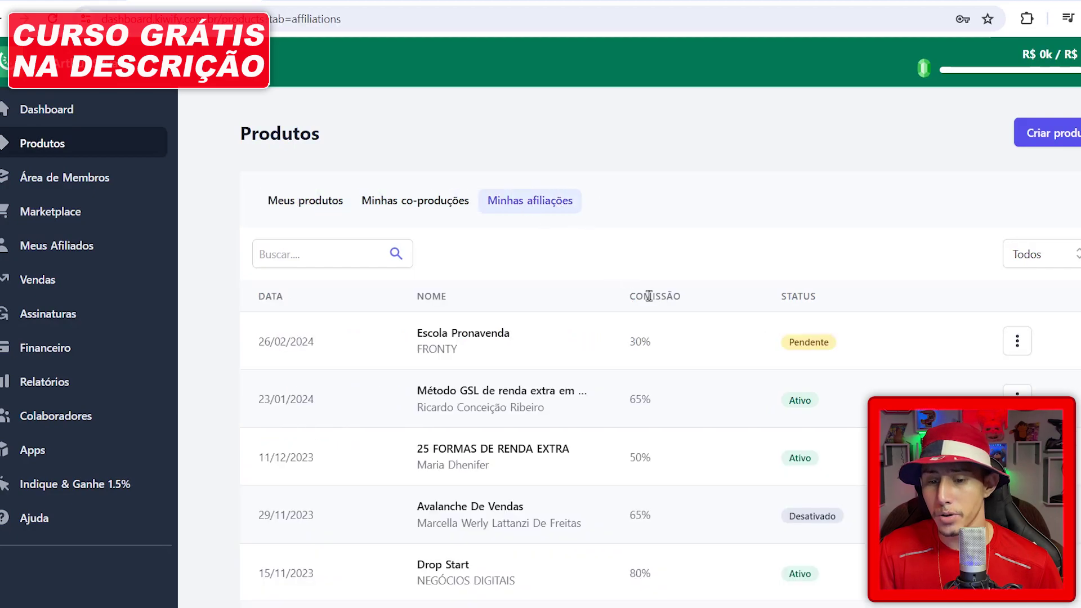
scroll(649, 296, "down", 1)
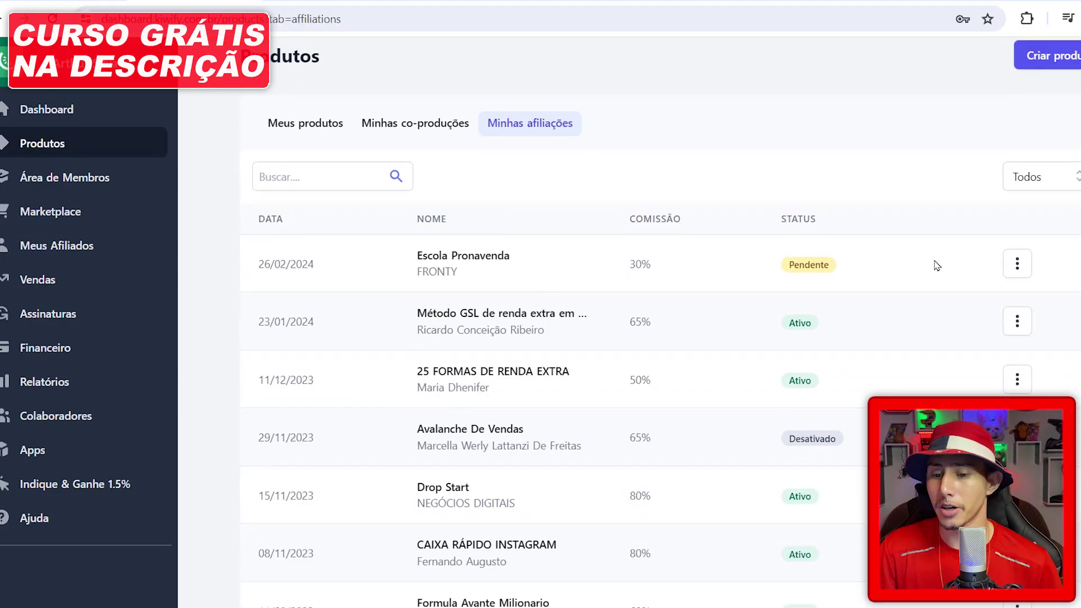
left_click(1017, 270)
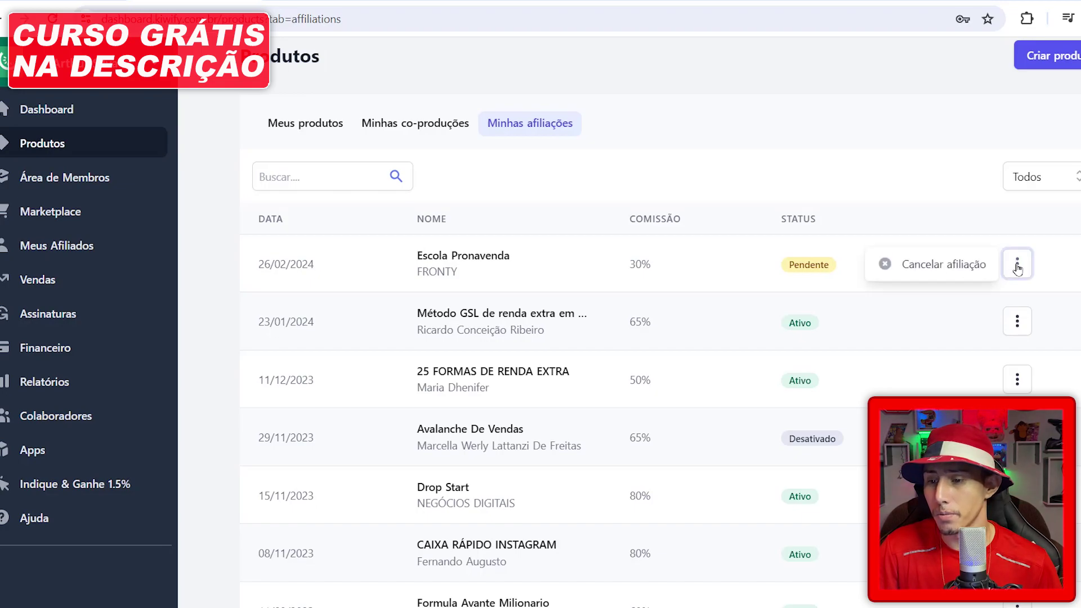
left_click(871, 197)
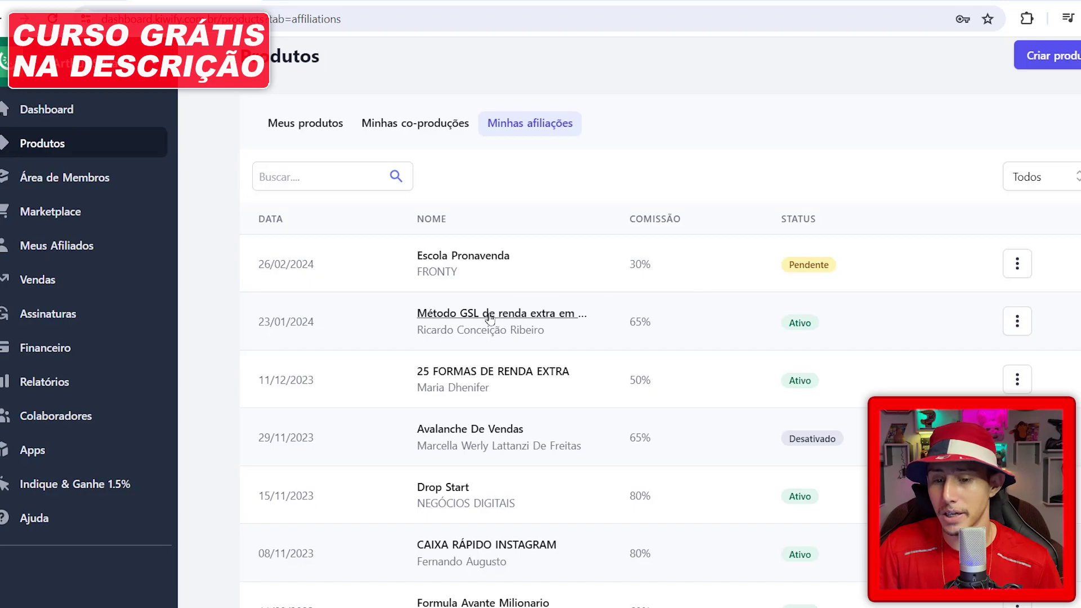
Step: Open the affiliate links of the Método GSL de renda extra product and go to the RendaExtraDolar URL
left_click(1017, 321)
left_click(928, 307)
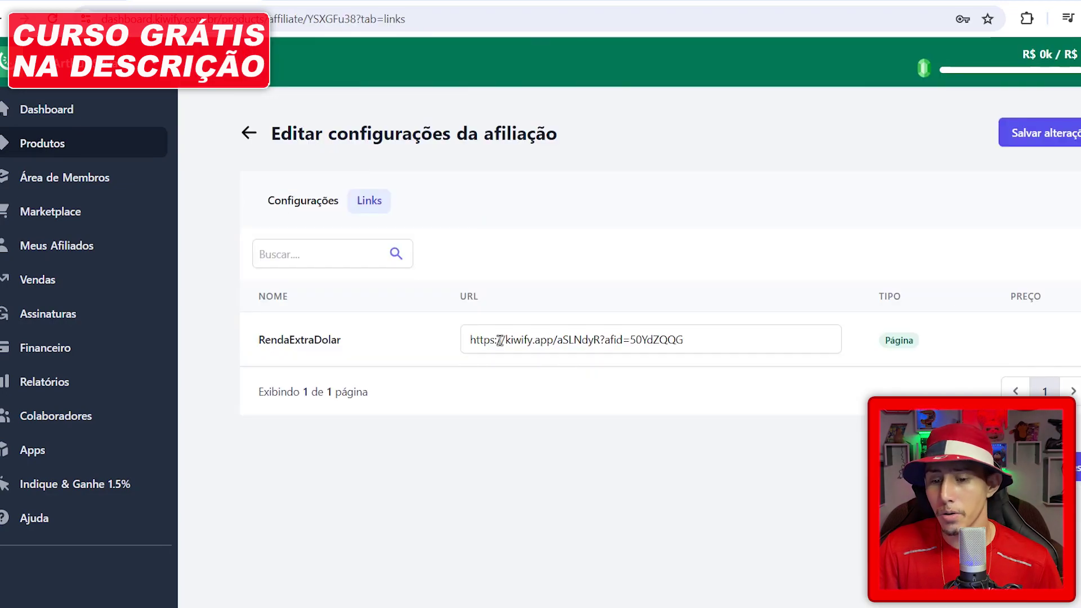
left_click(469, 340)
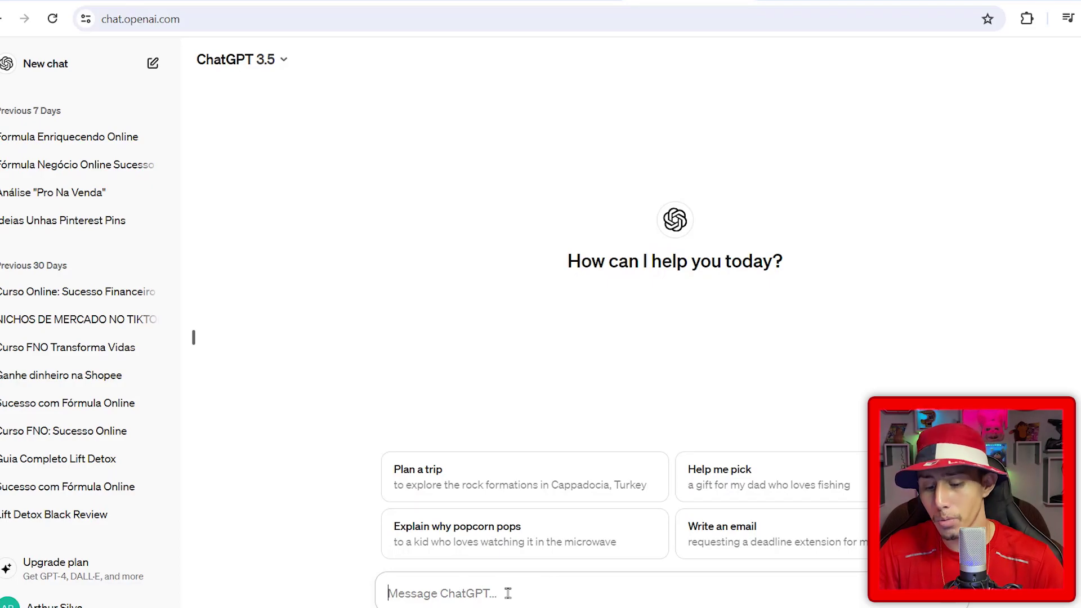
Step: Ask ChatGPT for an attention-grabbing 800-word YouTube script fully analysing Pro Na Venda with an early call to action, and review the script
key("ctrl+v")
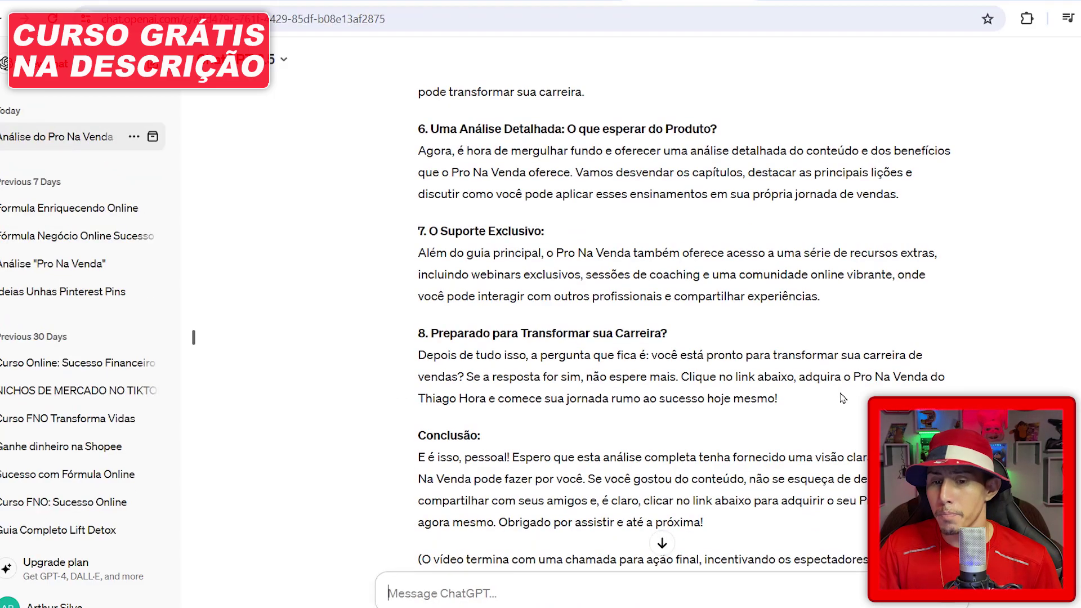
scroll(843, 398, "up", 6)
scroll(842, 398, "up", 7)
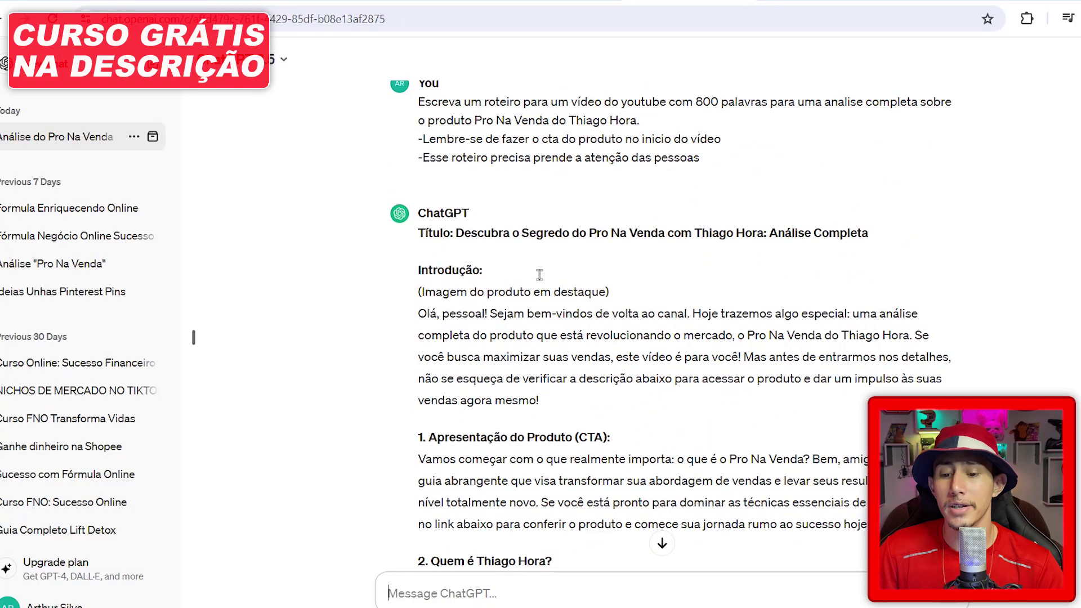
left_click_drag(456, 237, 879, 242)
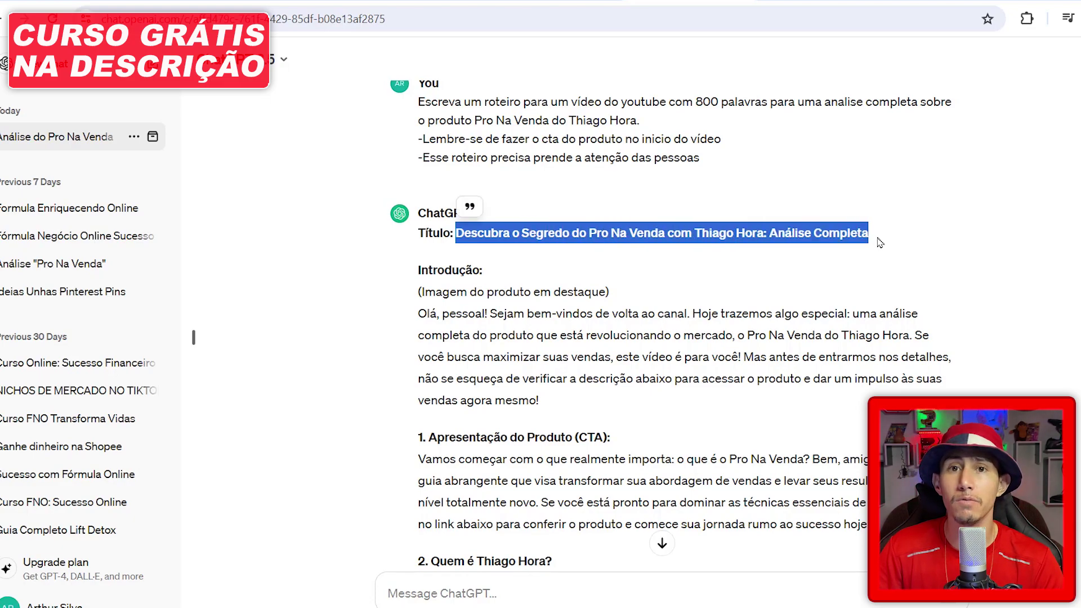
left_click(997, 222)
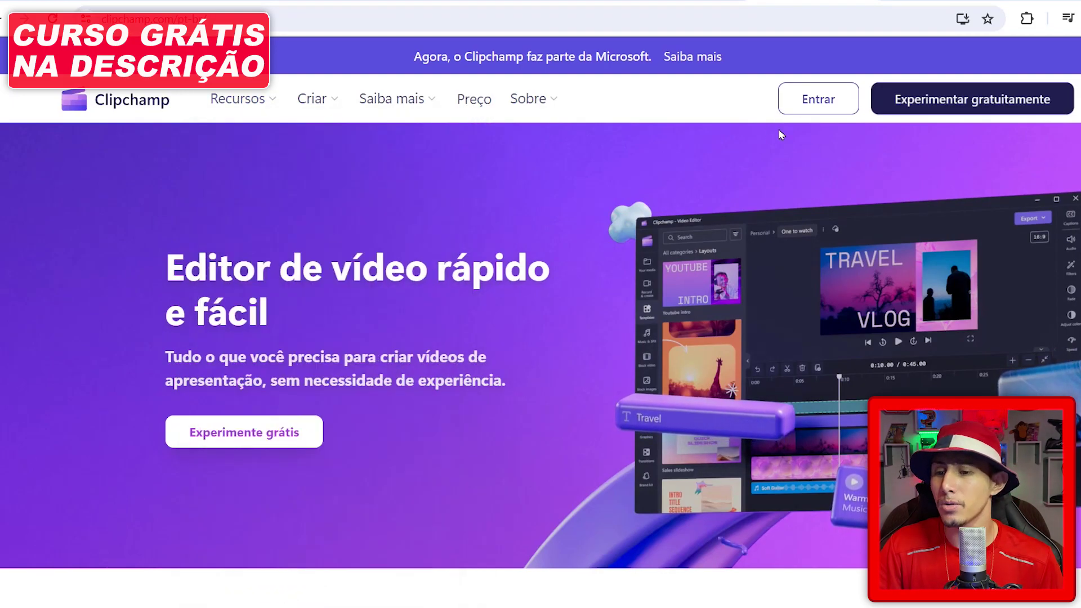
Step: Log in to Clipchamp and create a new video from scratch
left_click(827, 106)
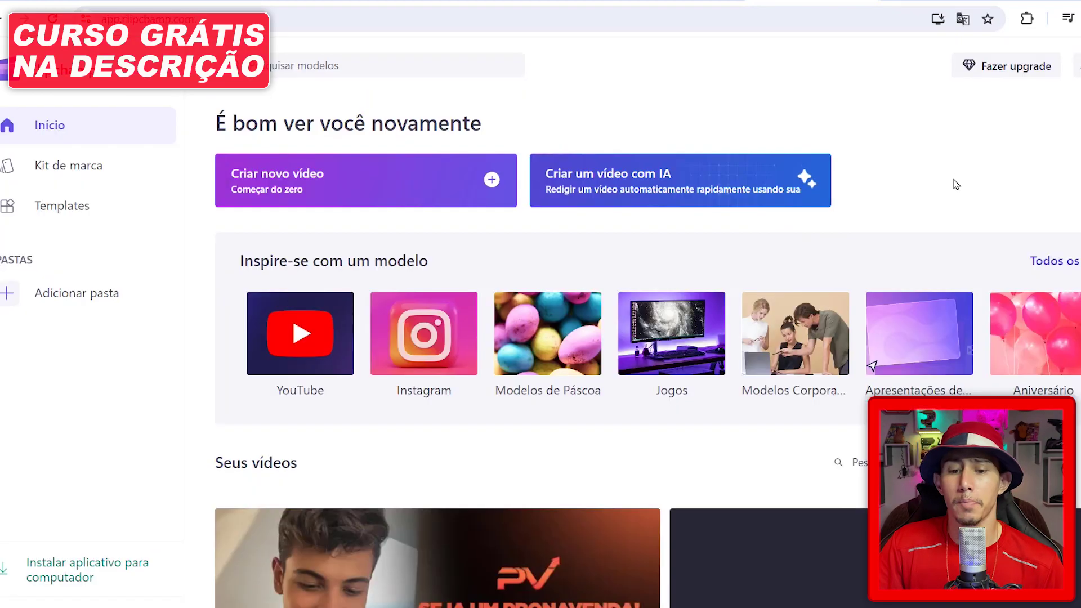
left_click(356, 189)
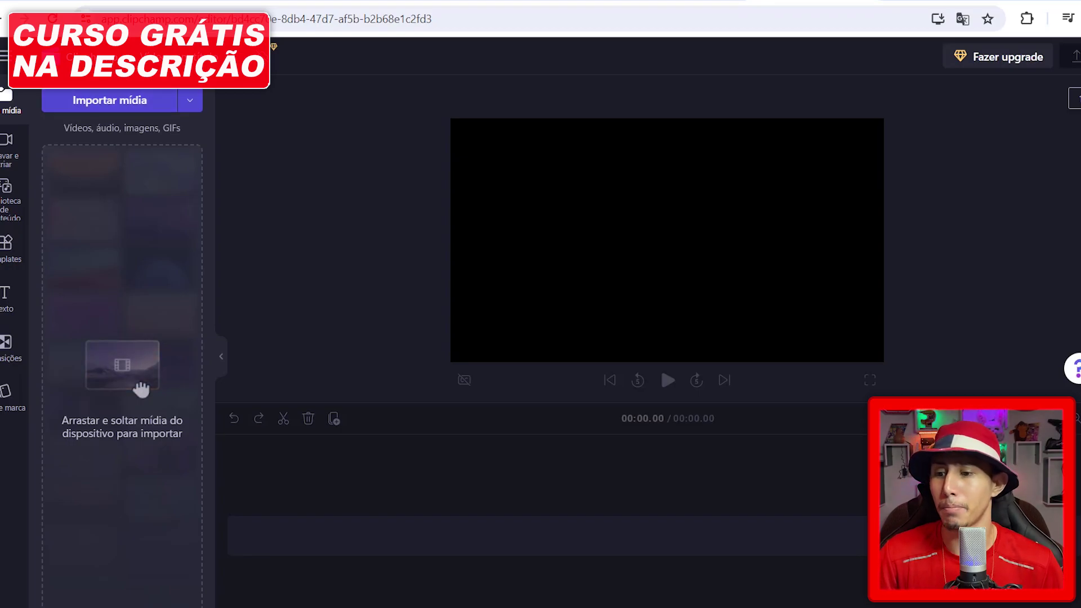
Step: Search Google for "ESCOLA PRO NA VENDA" in a new browser tab and open the pronavenda.com.br site
key("ctrl+t")
type("ESCOLA PRO NA VENDA")
key("Return")
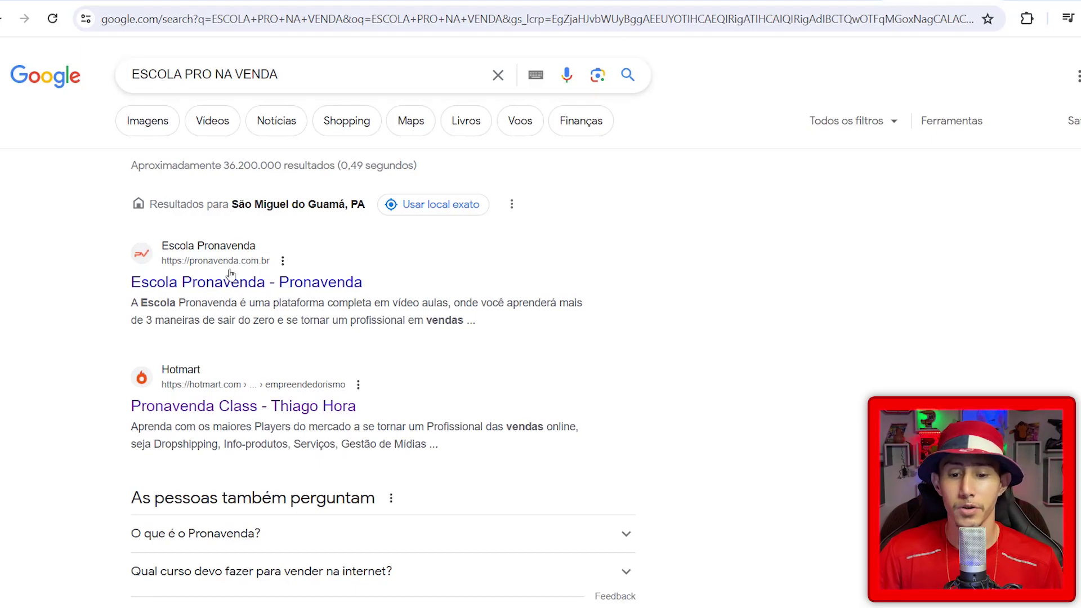
left_click(261, 285)
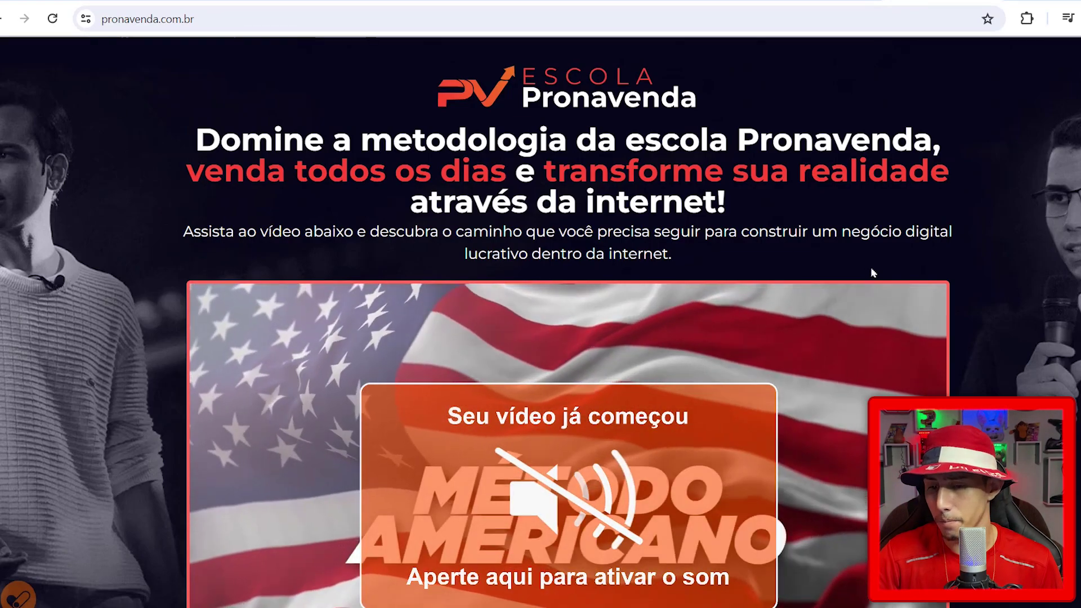
Step: Capture the headline area of the Pronavenda sales page and save it to the desktop as PNG file Screenshot_1
key("Print")
left_click_drag(0, 36, 1080, 584)
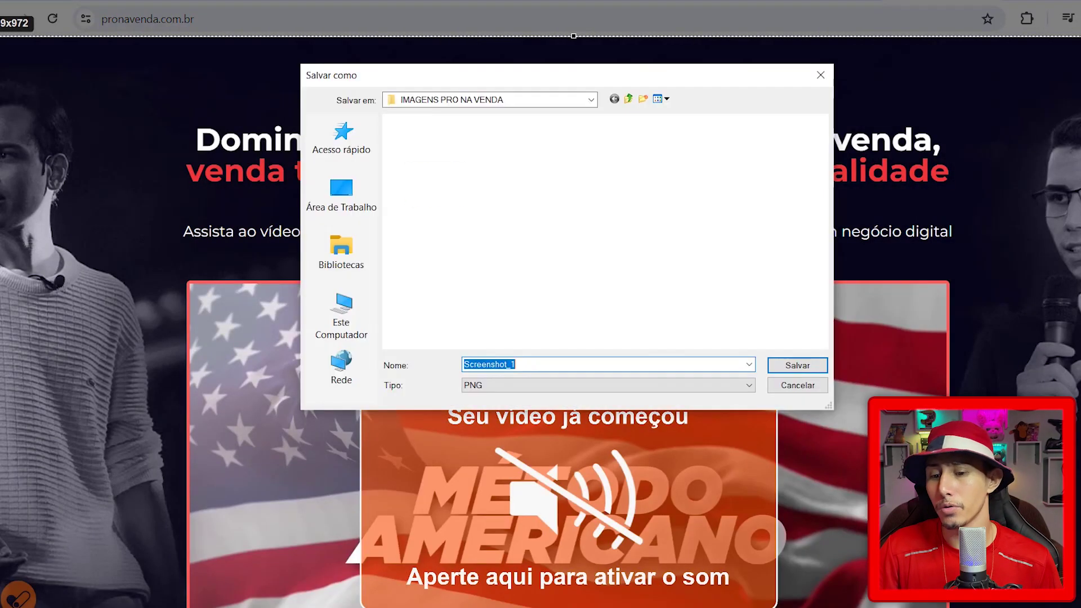
left_click(342, 197)
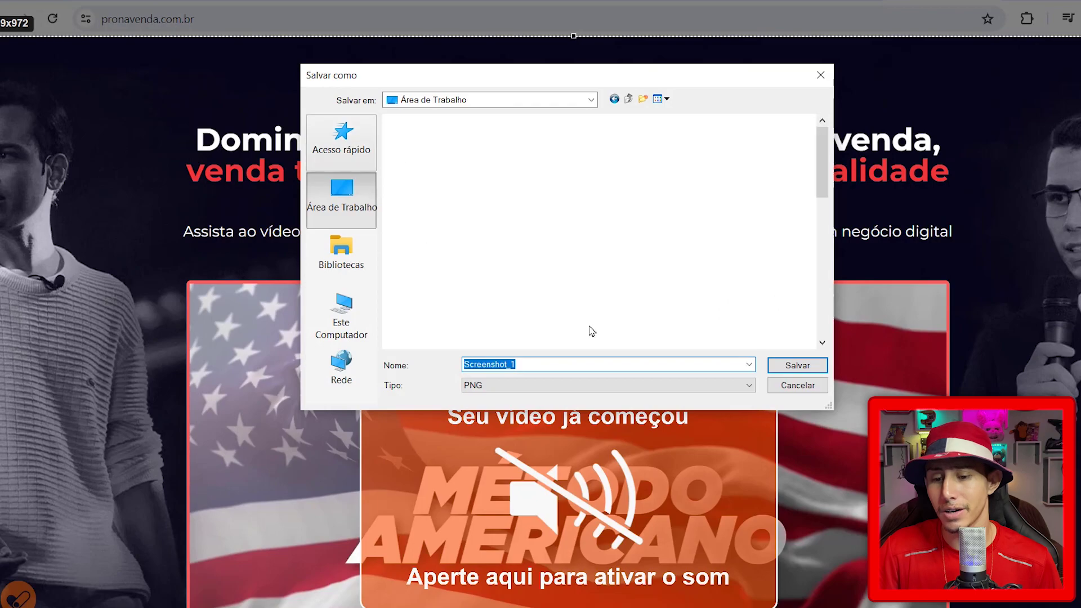
left_click(802, 365)
Step: Capture a screenshot of the "QUER TER RESULTADOS COMO ESSES?" testimonials and look through the remaining ones
scroll(984, 199, "down", 10)
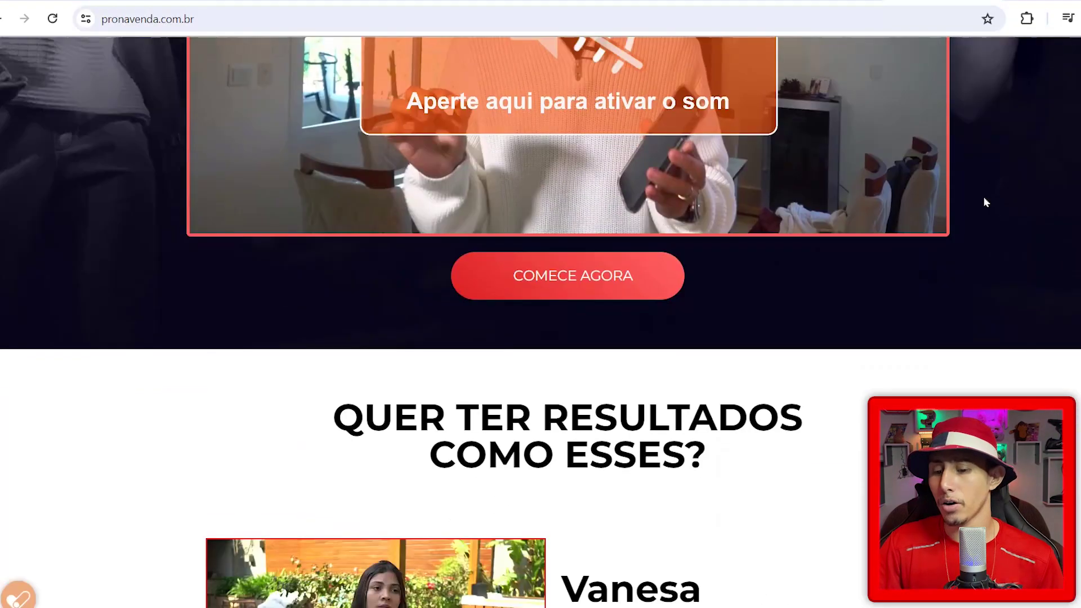
scroll(541, 321, "down", 1)
scroll(541, 322, "up", 1)
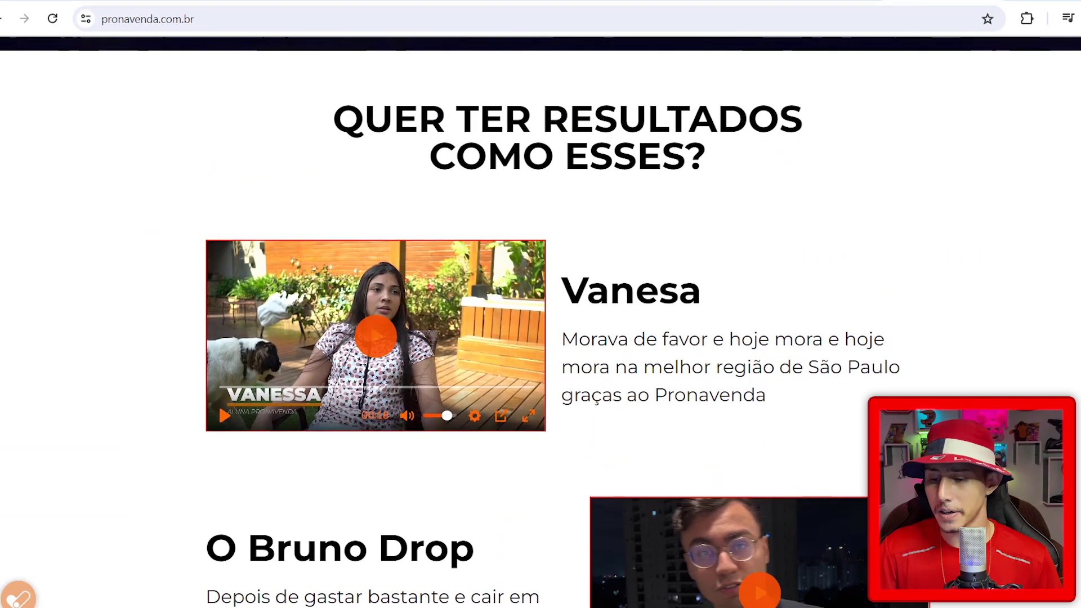
key("Print")
left_click_drag(0, 49, 1080, 585)
scroll(668, 342, "down", 20)
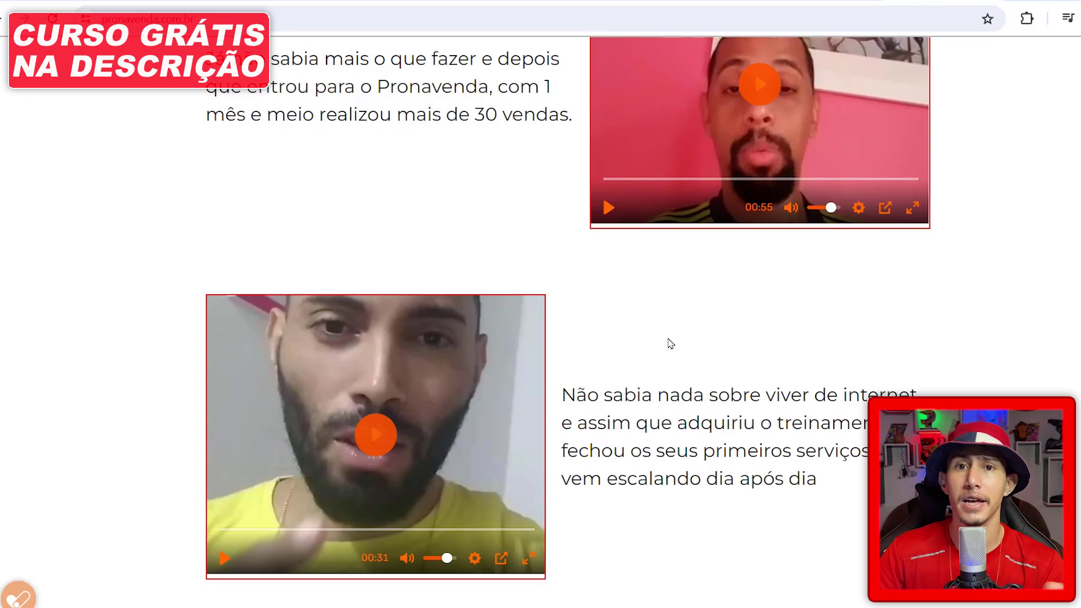
Step: Return to the Google results, show images for the search, preview the Escola Pronavenda laptop image and browse further pictures
key("alt+Left")
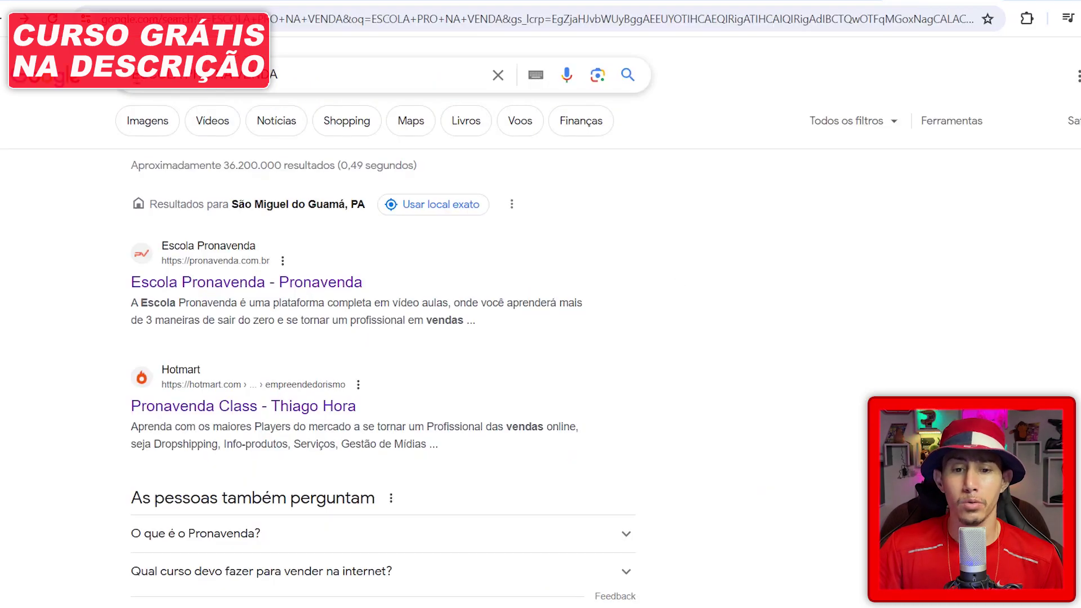
left_click(149, 120)
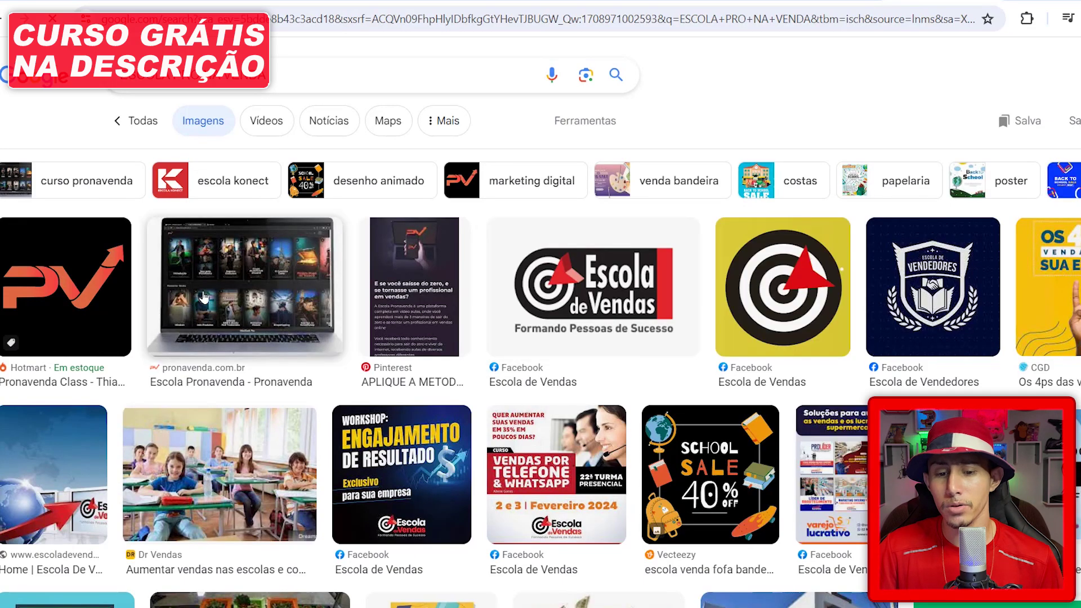
left_click(284, 273)
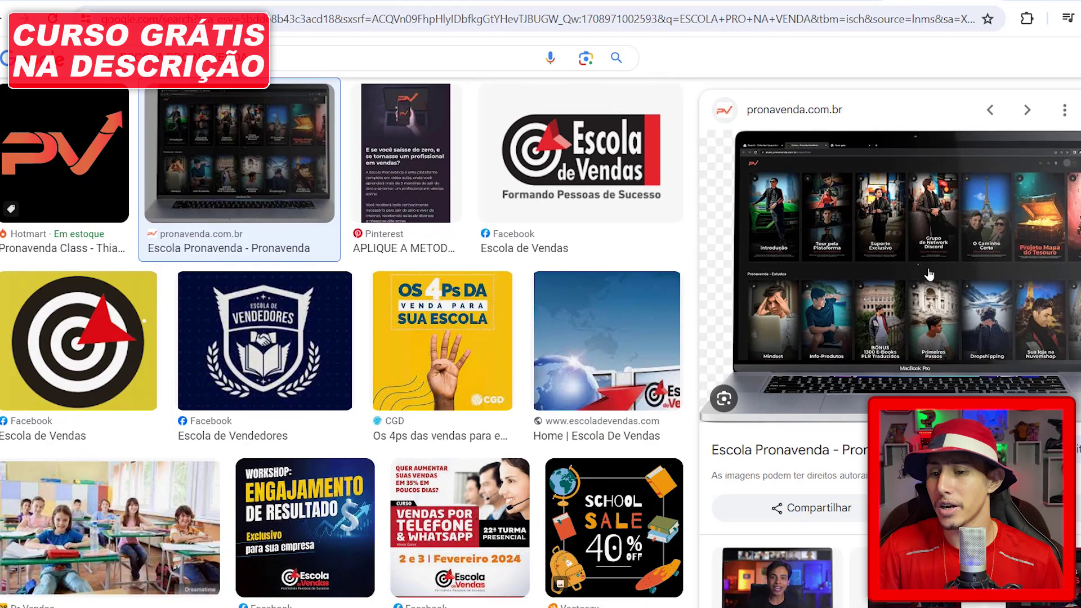
scroll(355, 286, "down", 5)
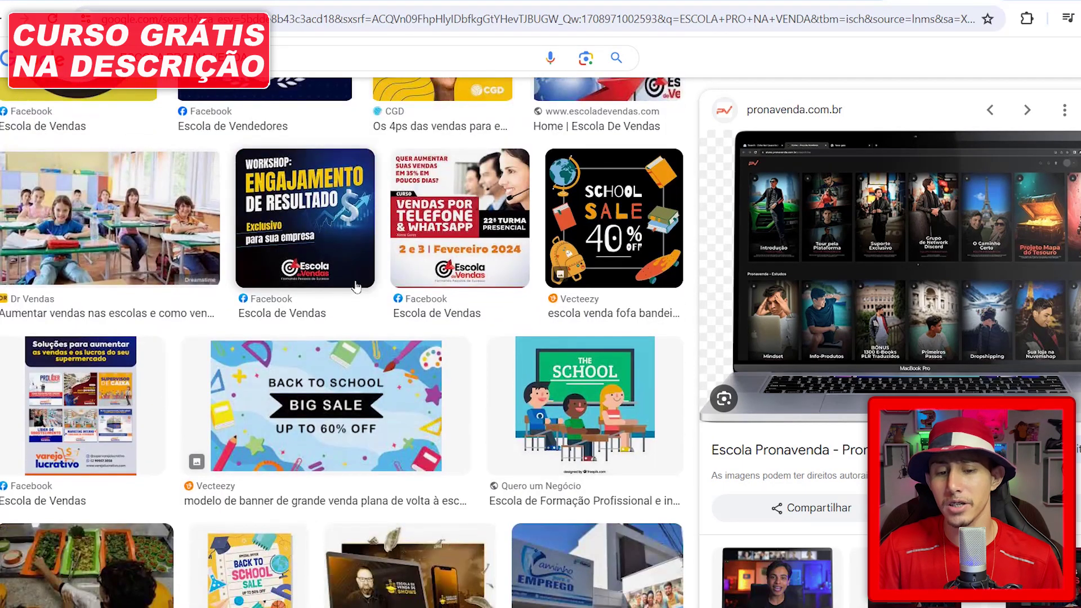
Step: Switch to Clipchamp and import all the pictures from the desktop folder IMAGENS PRO NA VENDA
scroll(356, 286, "up", 6)
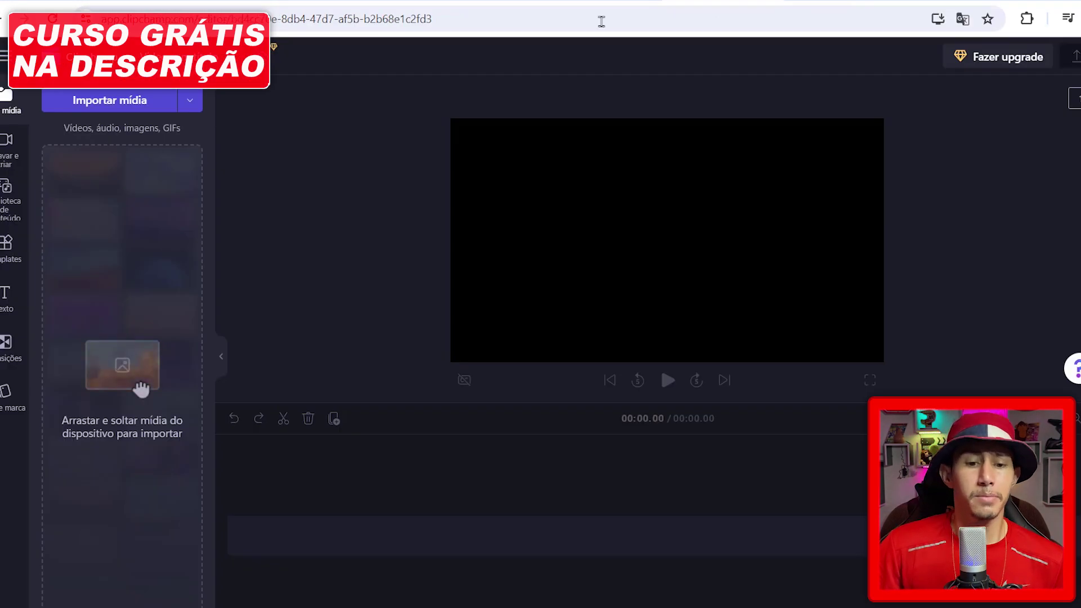
left_click(111, 105)
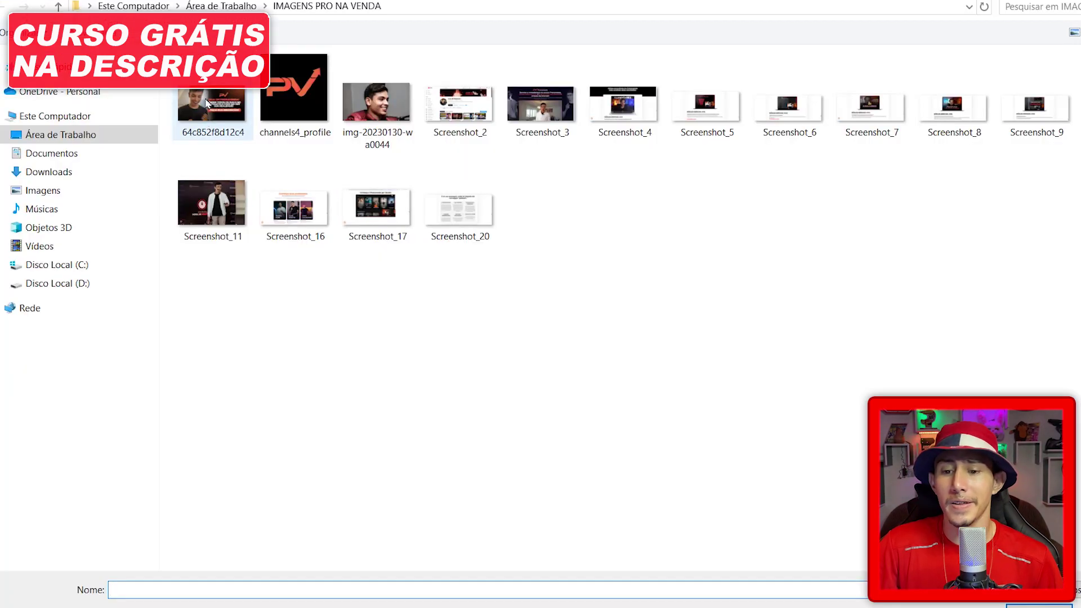
left_click(204, 106)
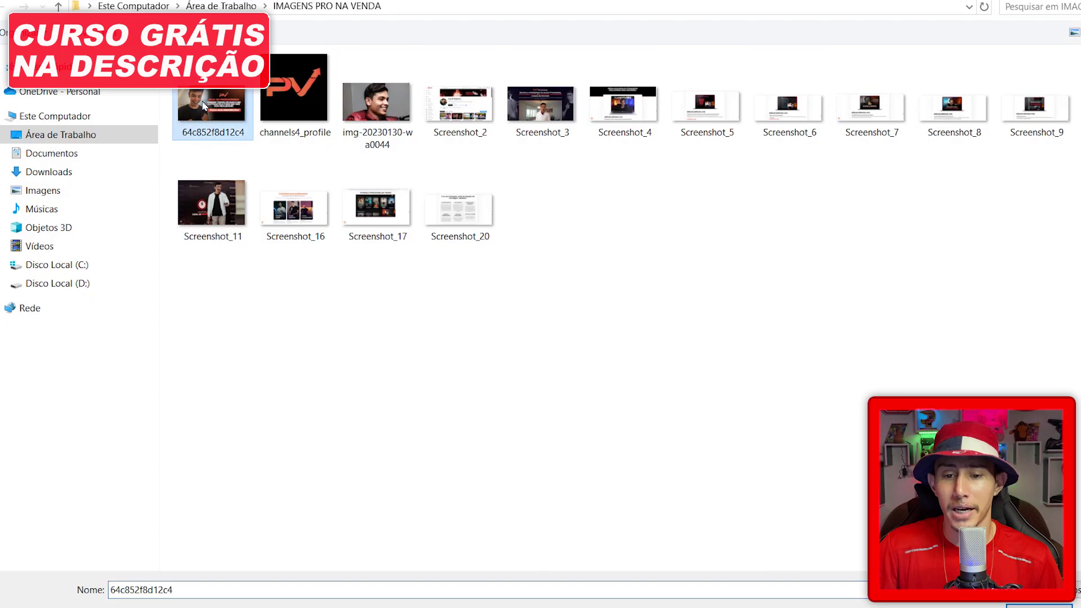
left_click(459, 212, "shift")
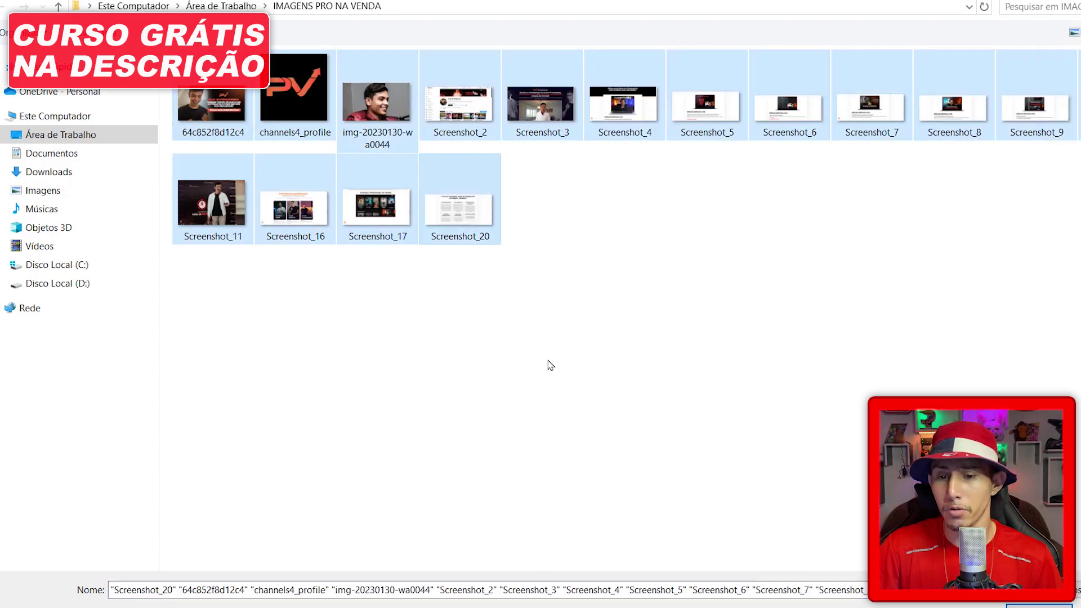
key("Return")
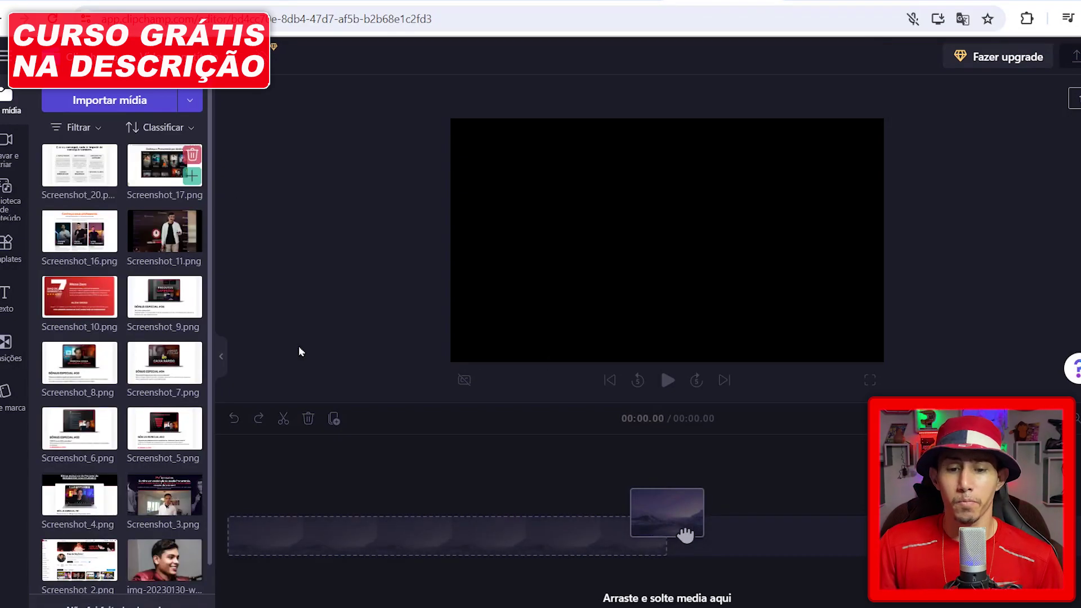
Step: Place the Screenshot_11 stage photo at the start of the timeline and enlarge it to fill the video frame
mouse_move(162, 235)
left_click_drag(686, 535, 338, 541)
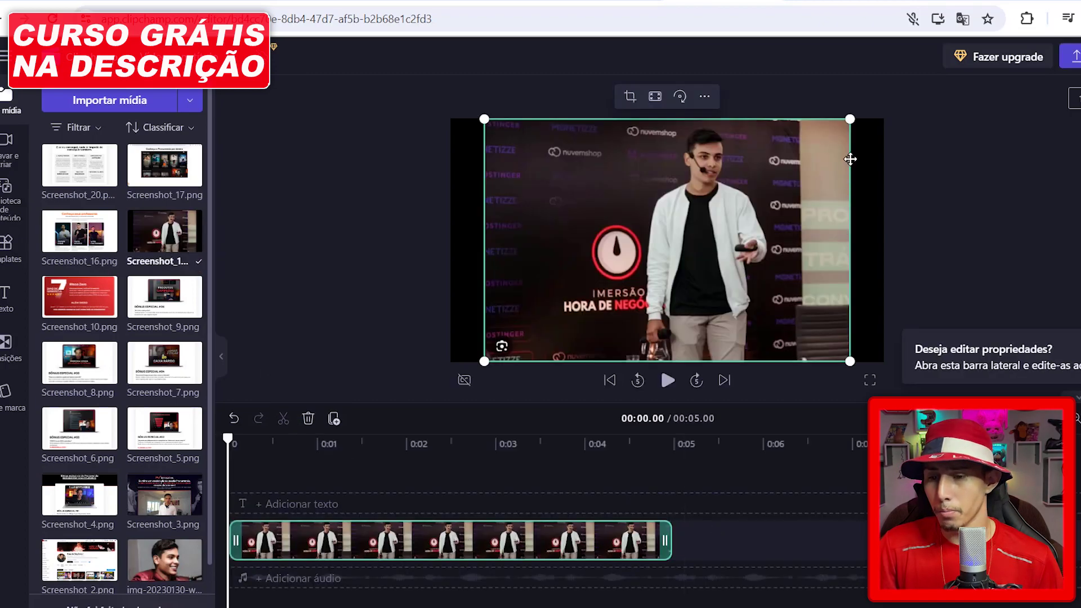
left_click_drag(850, 120, 886, 108)
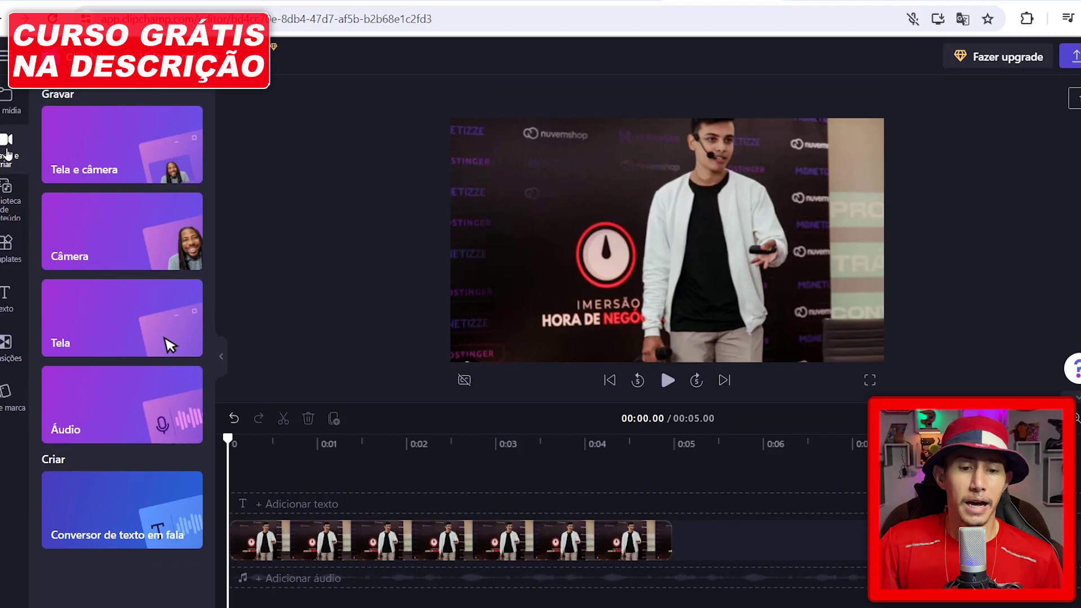
Step: Add a text-to-speech clip narrating the "Introdução" paragraph copied from the ChatGPT script, and play back the narrated video
left_click(138, 499)
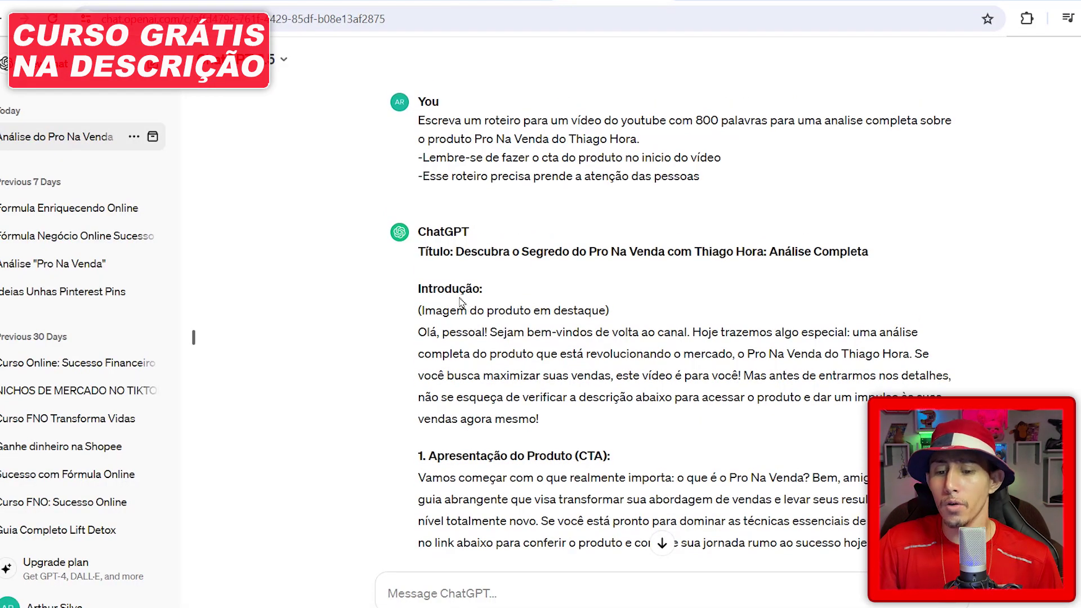
left_click_drag(419, 331, 555, 416)
key("ctrl+c")
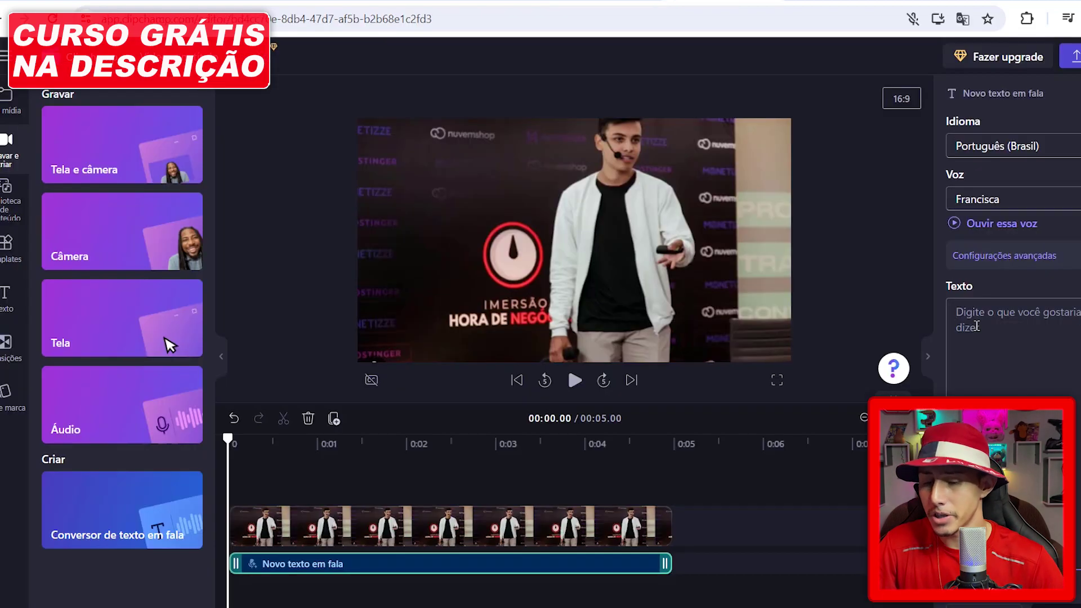
left_click(978, 325)
key("ctrl+v")
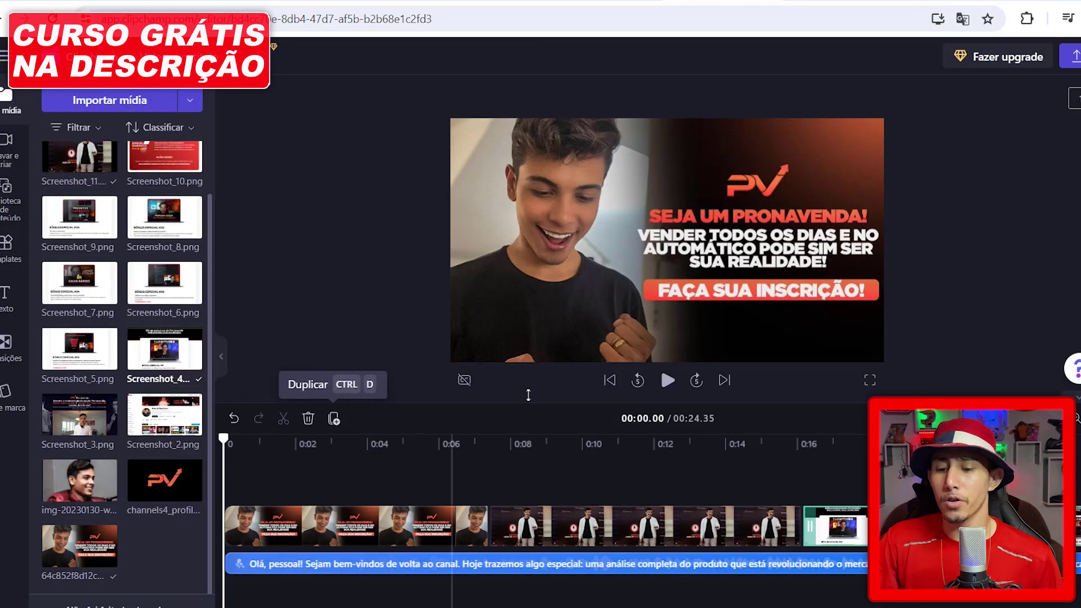
left_click(668, 381)
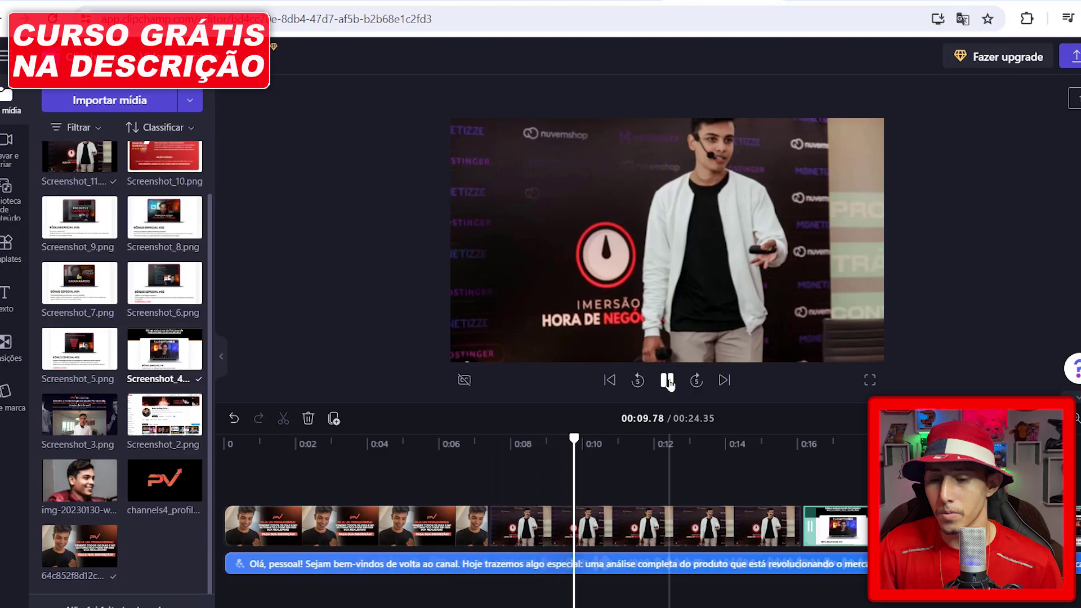
left_click(668, 381)
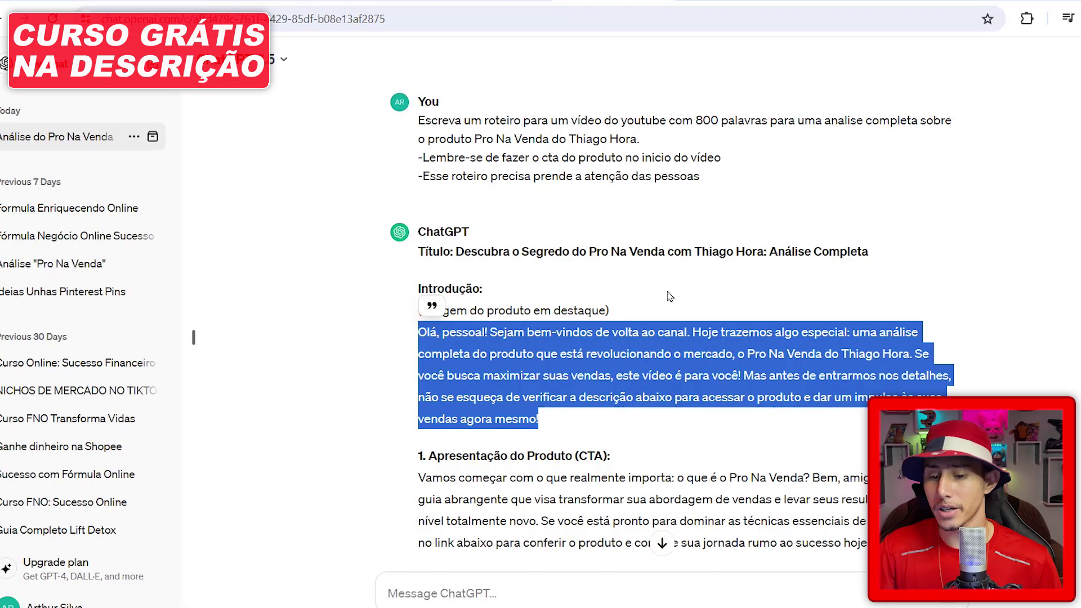
Step: Add a second text-to-speech clip after the first, with the "Apresentação do Produto (CTA)" paragraph from the ChatGPT script
scroll(670, 296, "down", 3)
left_click_drag(418, 322, 912, 381)
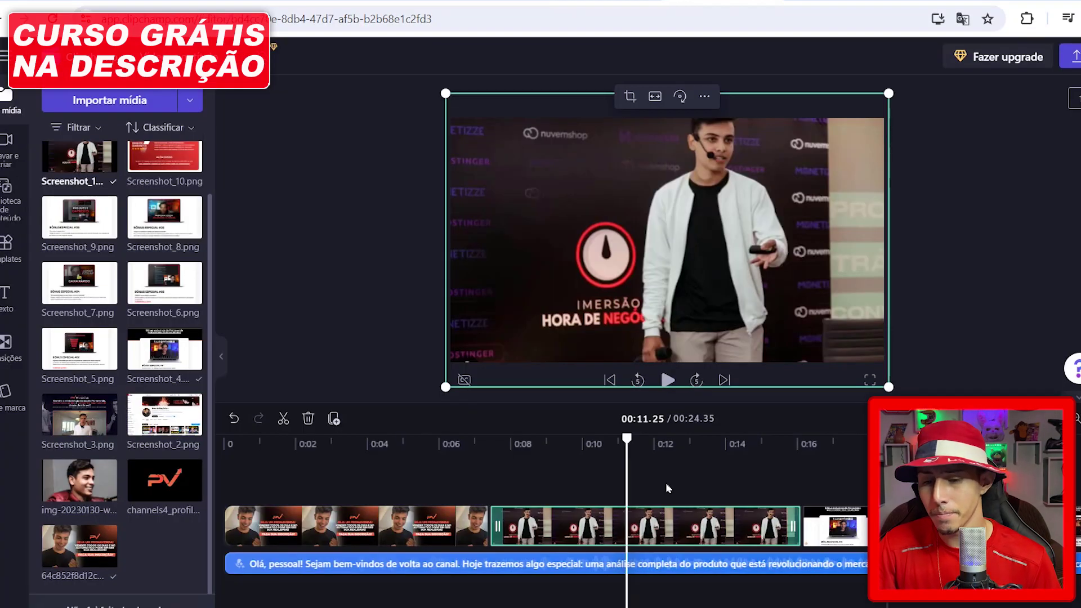
scroll(668, 488, "down", 2)
left_click(5, 155)
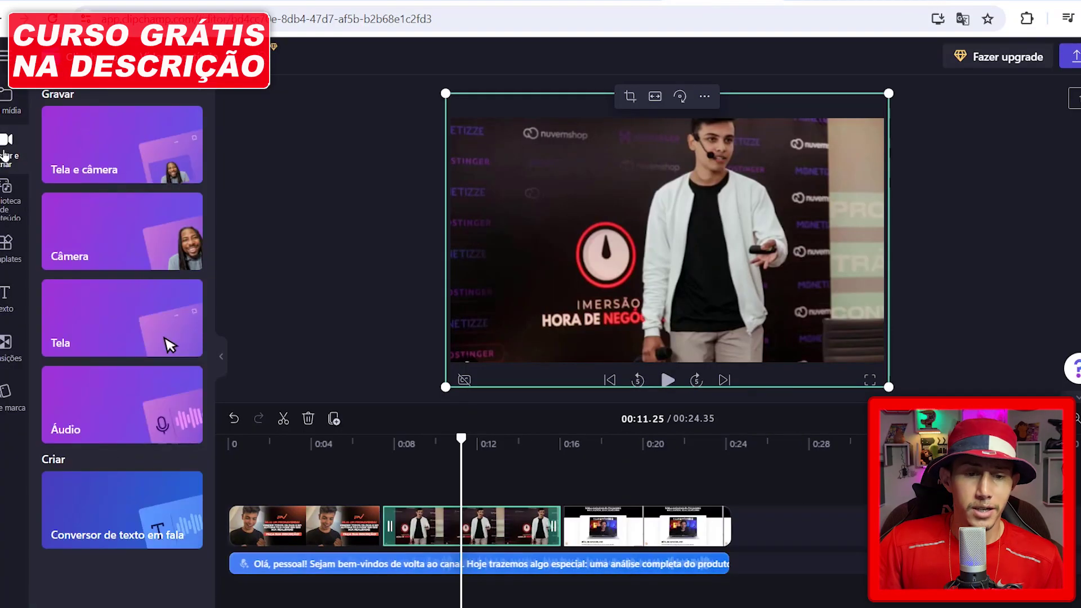
left_click(160, 519)
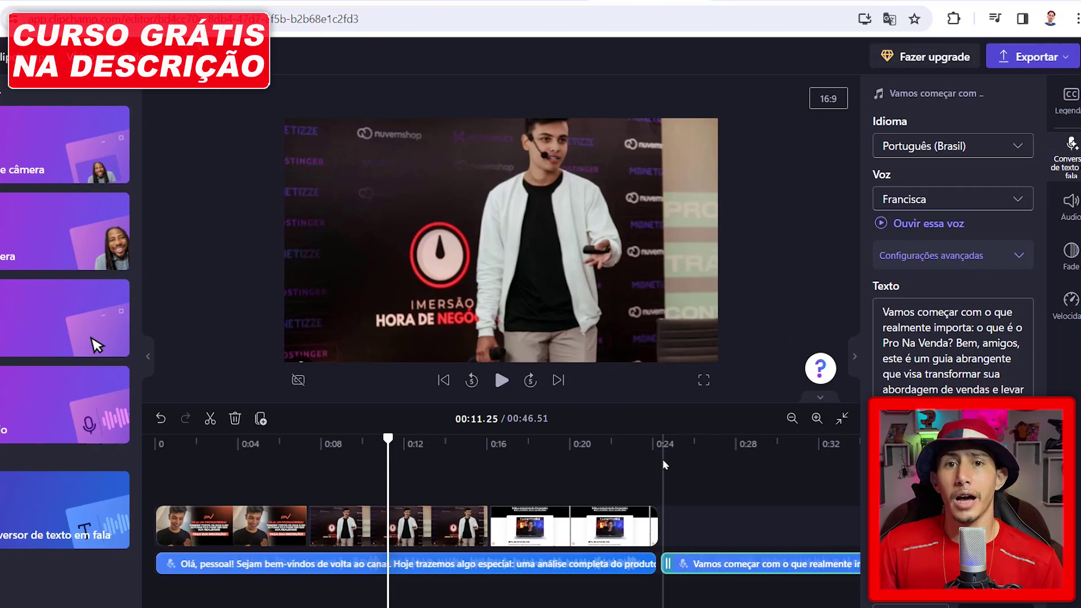
Step: Export the video in 1080p and use the title from the ChatGPT script as the video's file name
left_click(1033, 57)
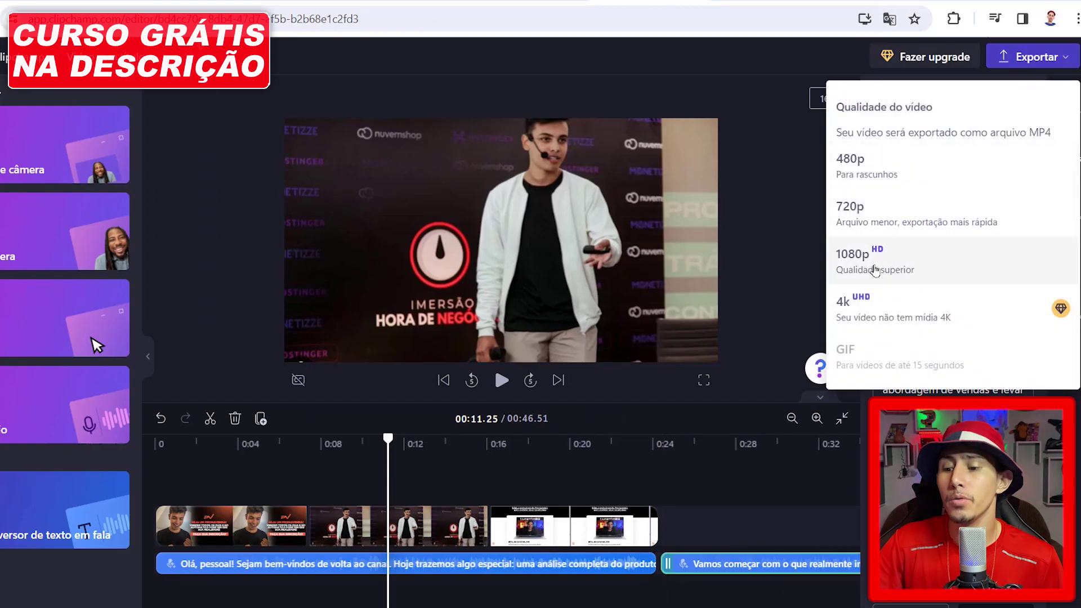
left_click(896, 262)
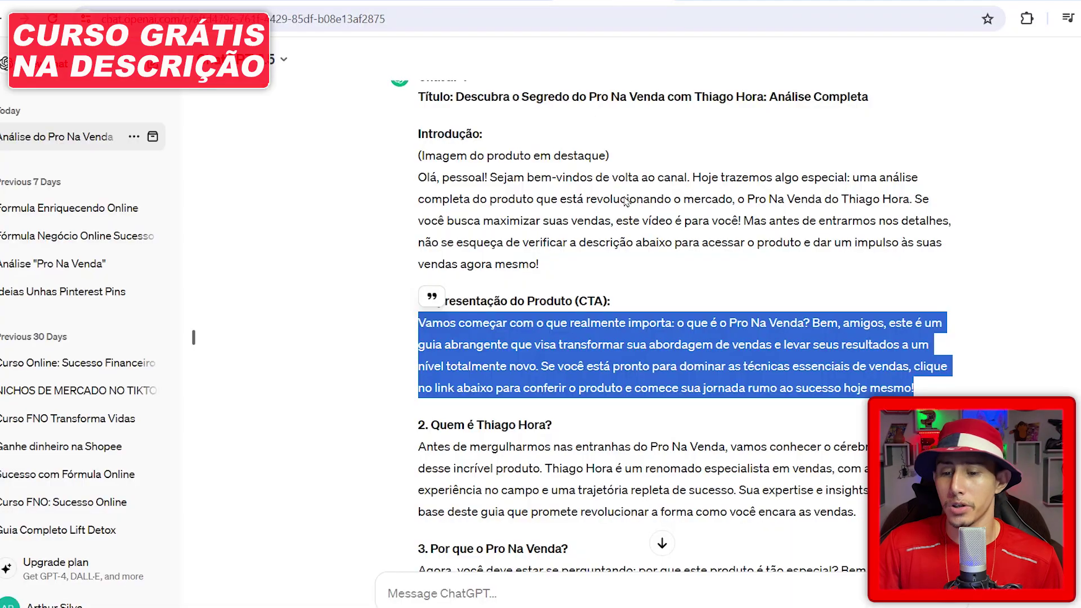
scroll(435, 258, "up", 3)
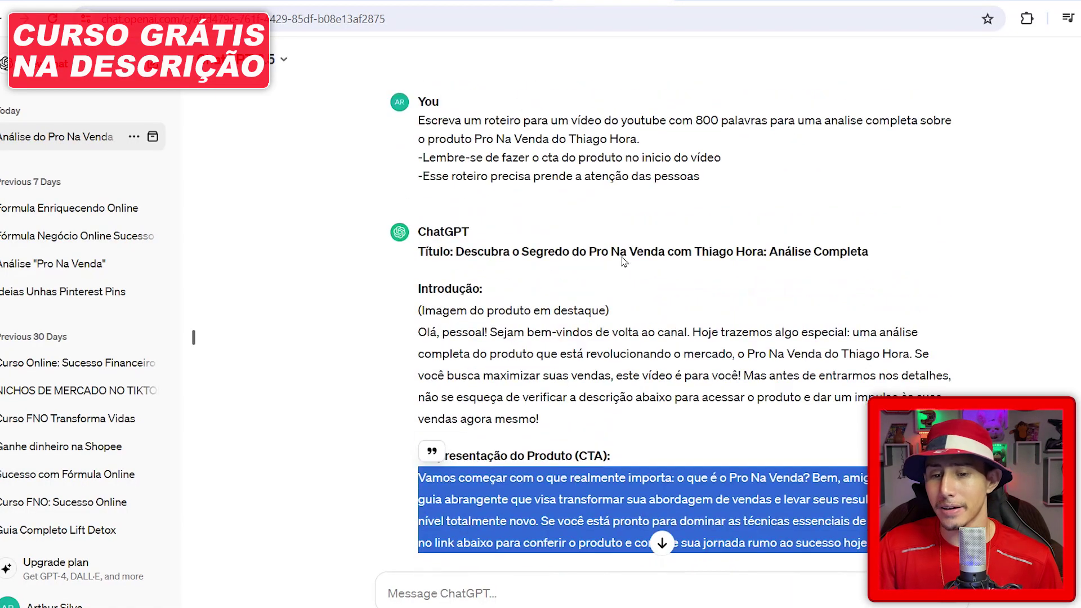
left_click_drag(455, 254, 890, 260)
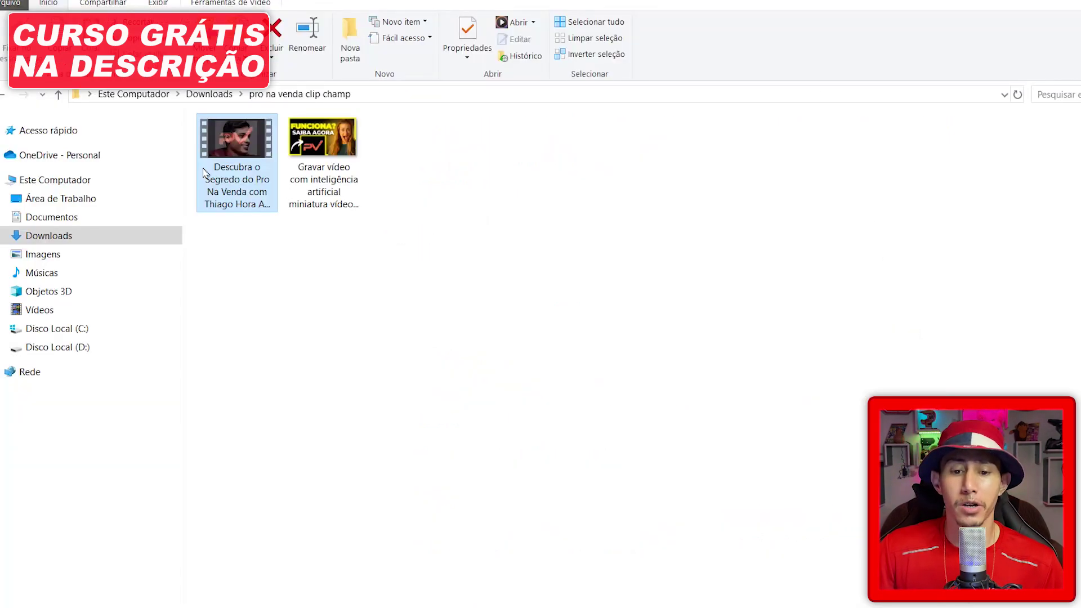
left_click(236, 187)
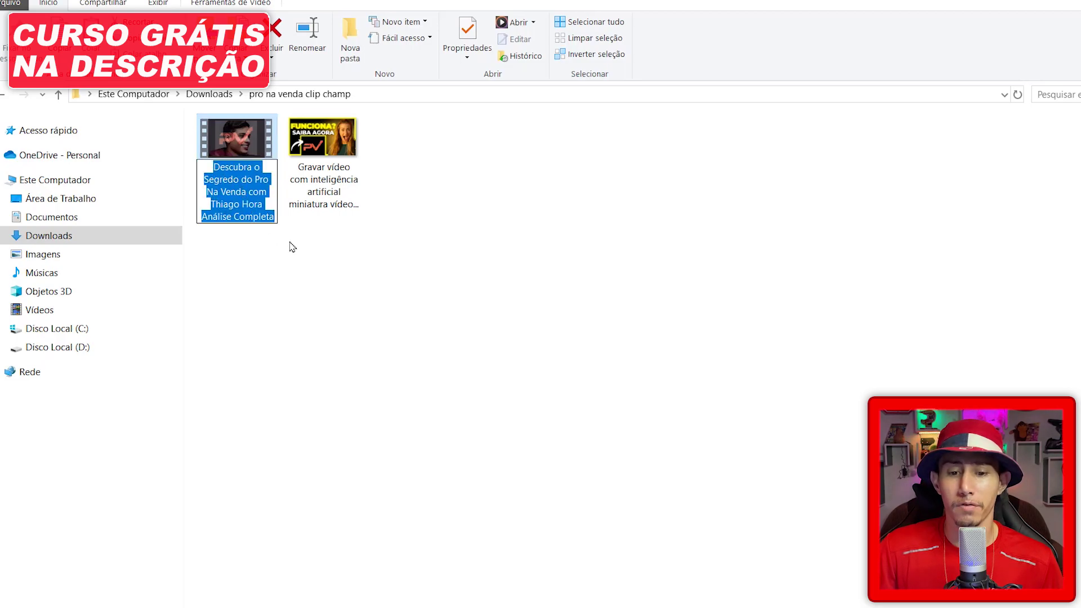
left_click(326, 243)
left_click(331, 169)
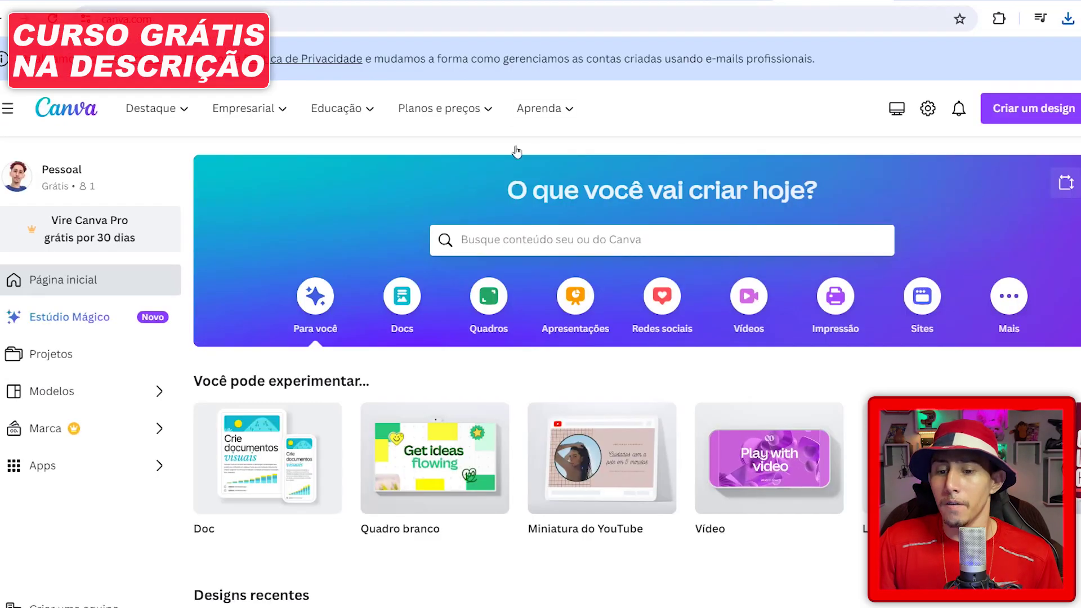
Step: In Canva, search the "miniatura do youtube" templates and open the "VÍDEO EM 5 MINUTOS" design among those similar to "COMO ELE CONSEGUIU FAZER ISSO?"
left_click(549, 237)
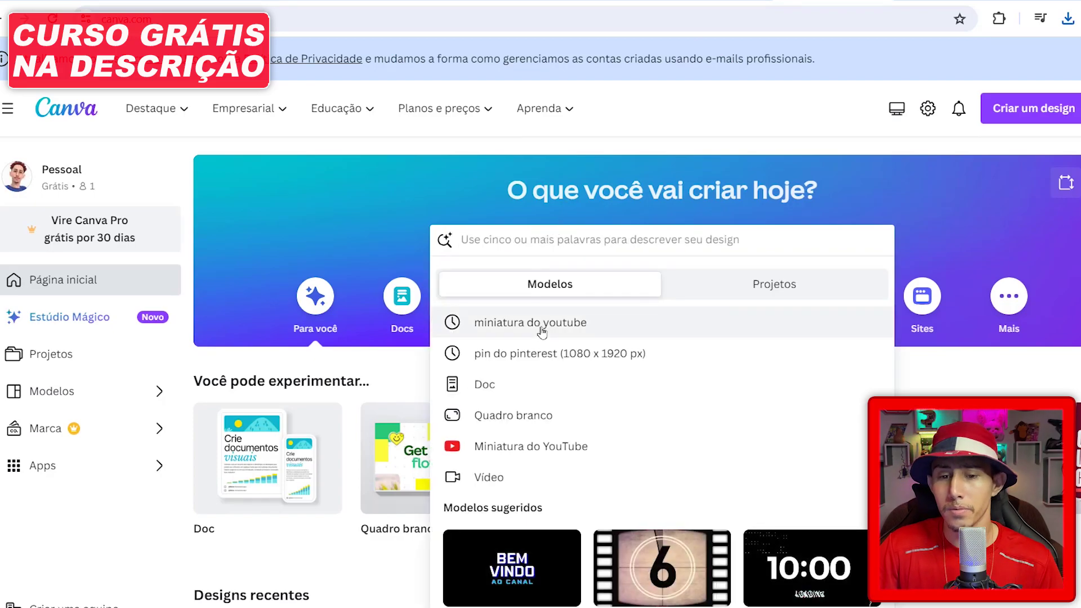
left_click(541, 326)
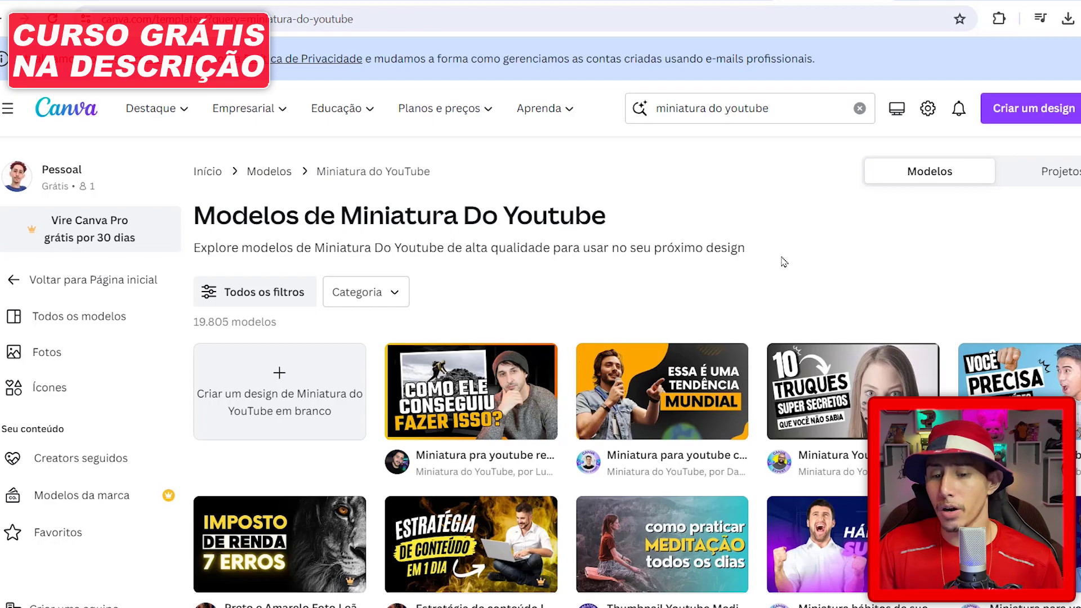
scroll(783, 262, "down", 1)
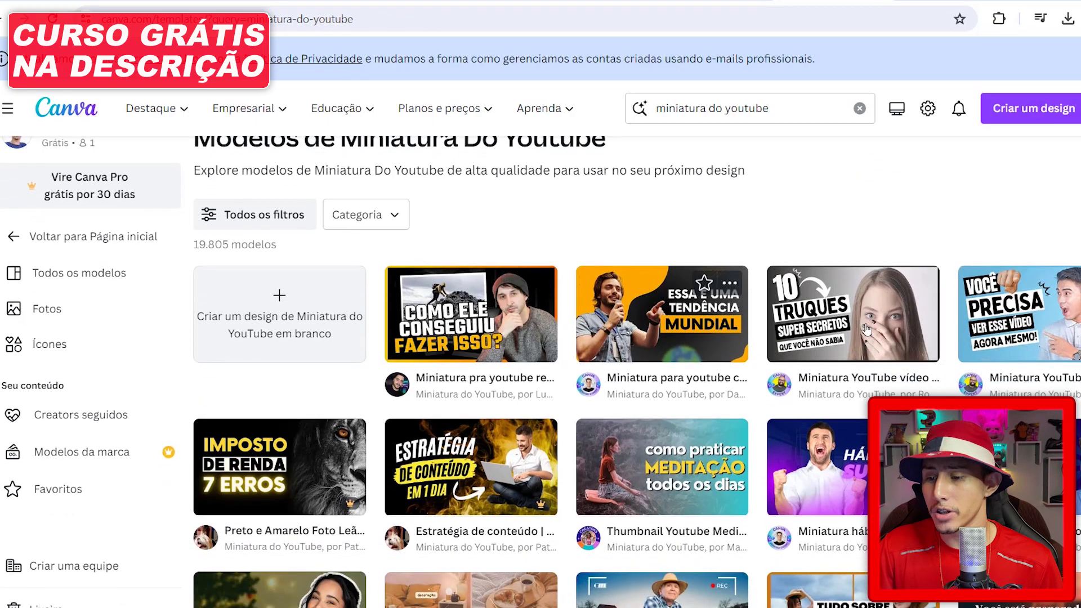
scroll(980, 263, "down", 1)
left_click(450, 230)
scroll(111, 322, "down", 5)
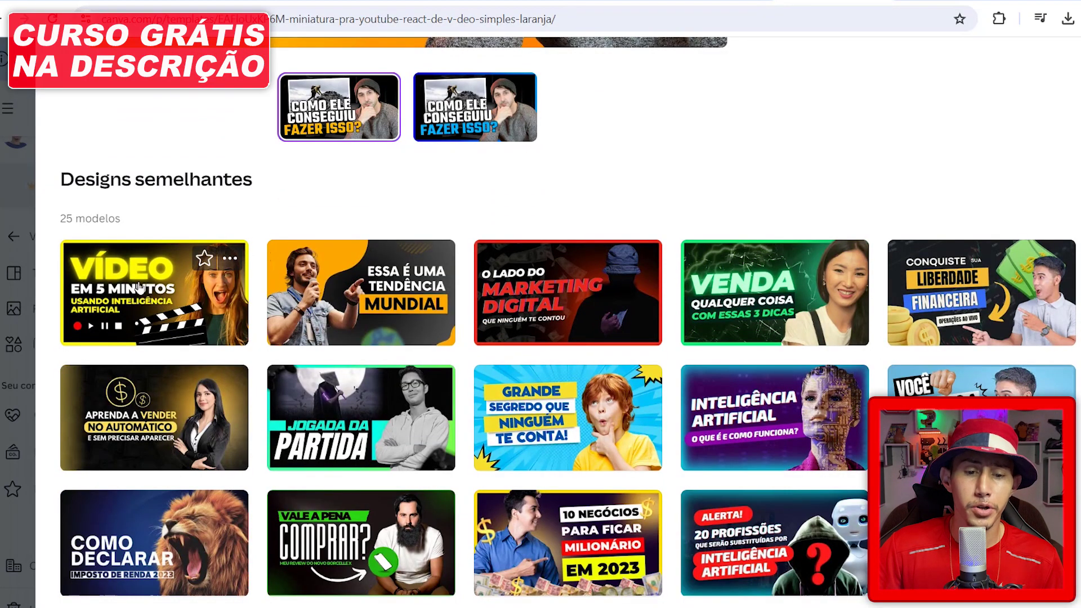
left_click(149, 294)
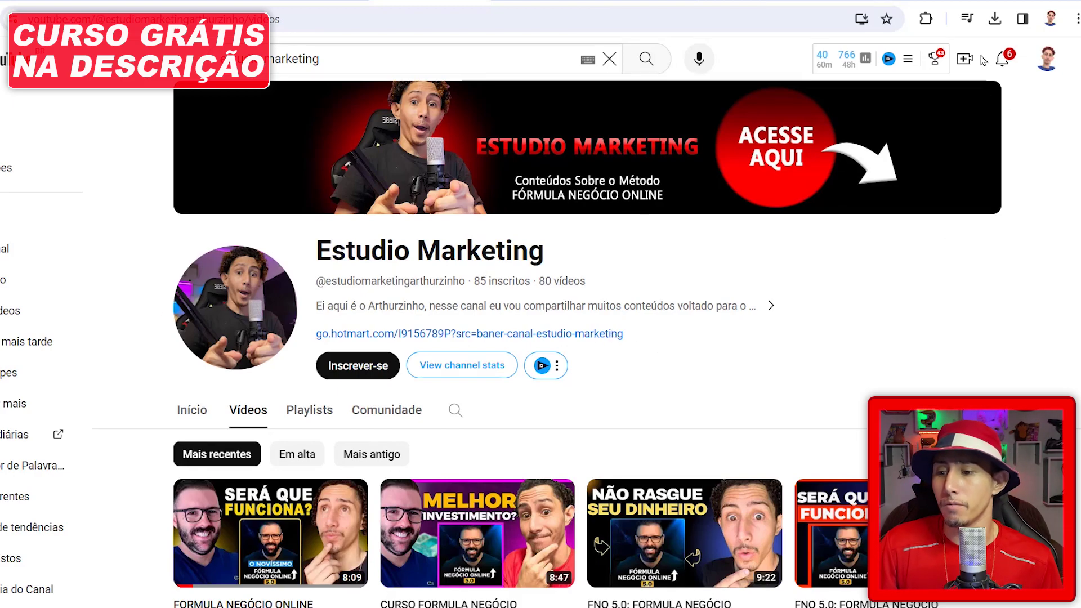
Step: On YouTube, start a video upload and choose the exported Pro Na Venda video file
left_click(964, 57)
left_click(891, 112)
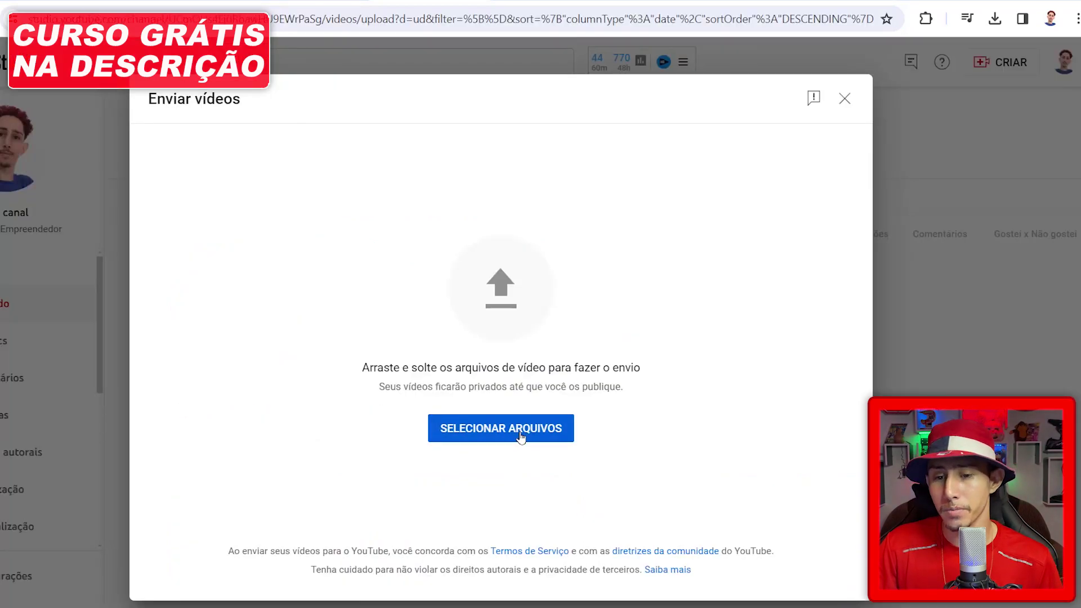
left_click(521, 438)
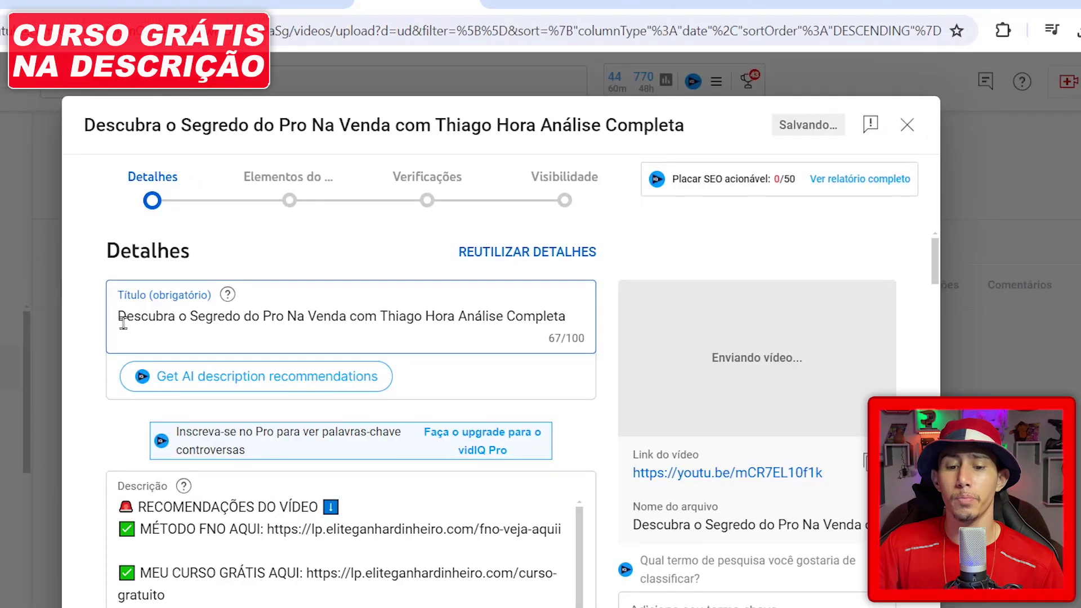
Step: Replace the "MÉTODO FNO AQUI" link in the video description with the kiwify.app affiliate link
left_click(217, 525)
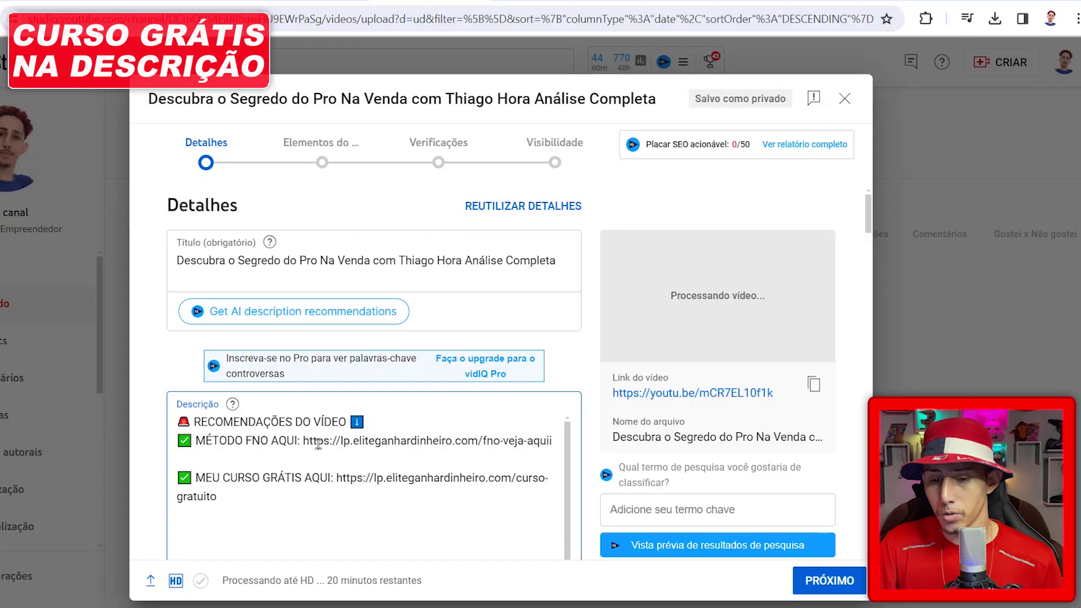
left_click_drag(303, 440, 551, 444)
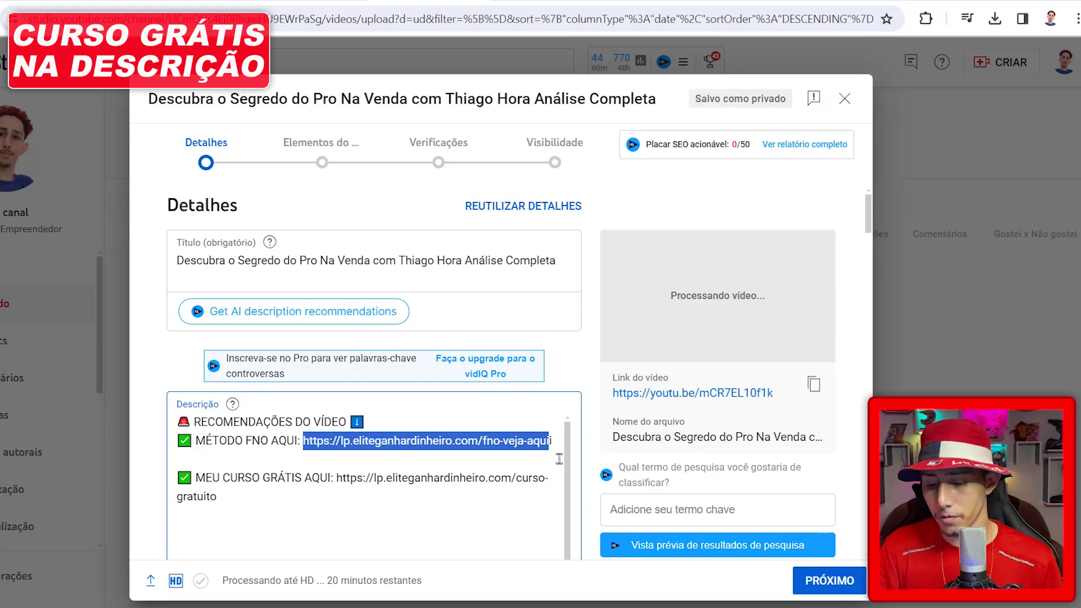
key("BackSpace")
type("https://kiwify.app/aSLNdyR?afid=50YdZQQG")
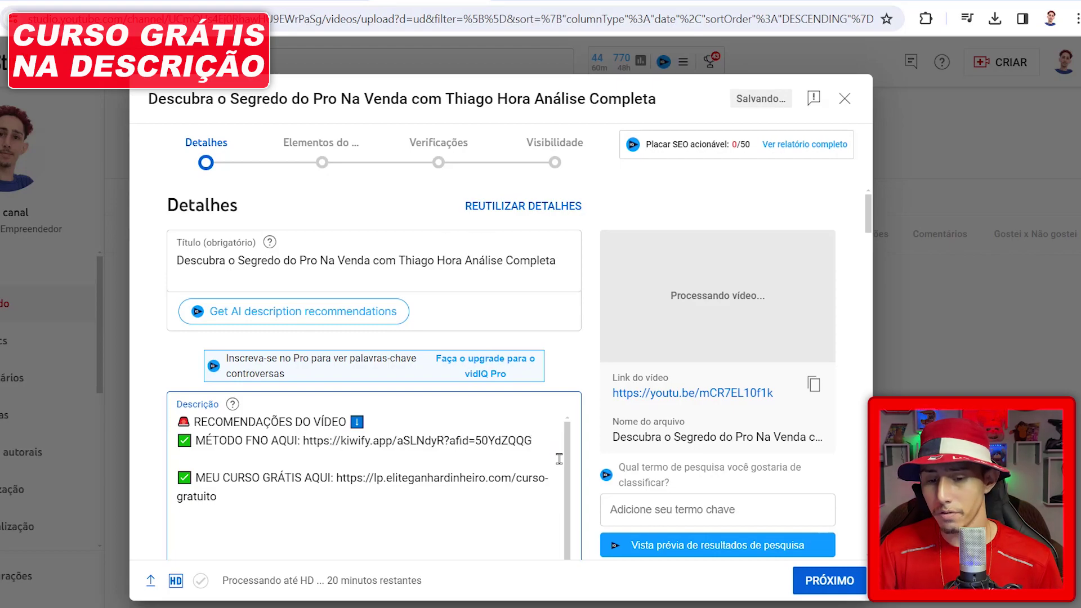
scroll(278, 451, "down", 2)
scroll(302, 459, "up", 2)
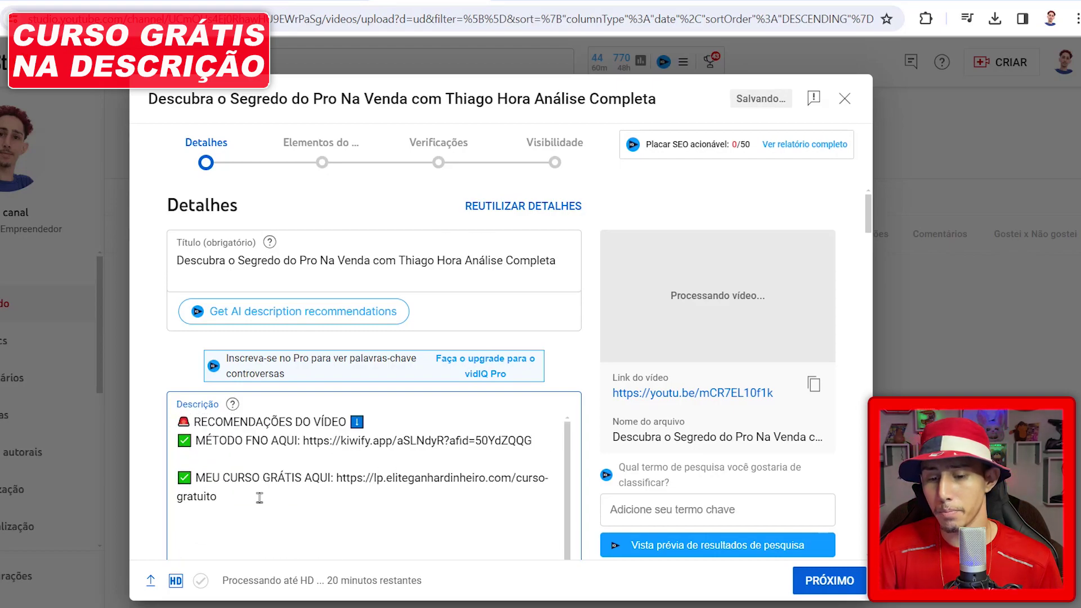
scroll(422, 476, "down", 2)
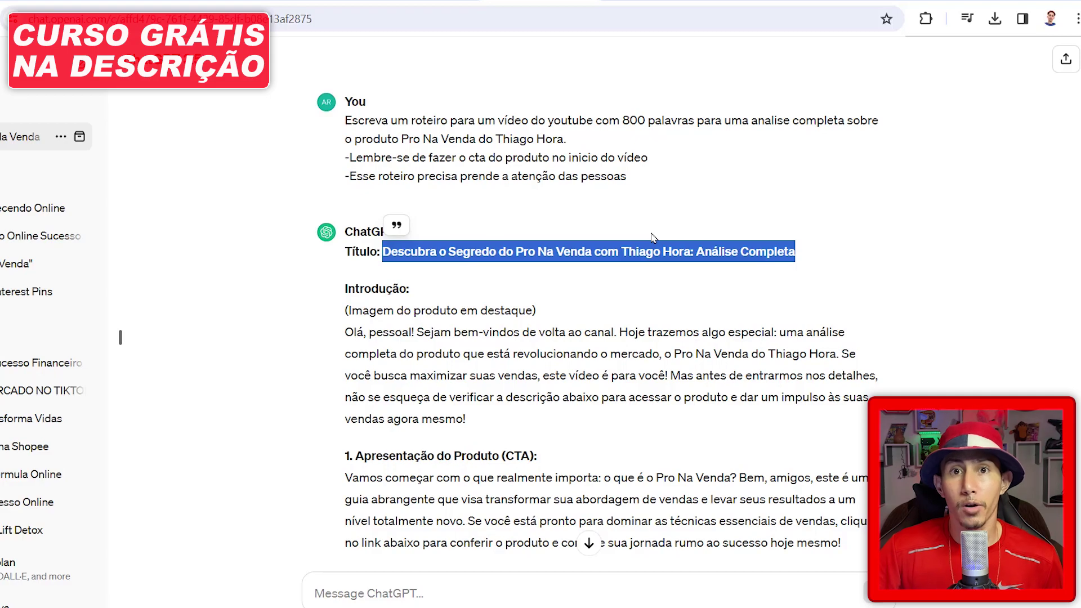
Step: Ask ChatGPT for a brief description of the Pro Na Venda product and copy the full answer into the YouTube video description above "CONTEÚDOS PARA AFILIADOS"
left_click(427, 595)
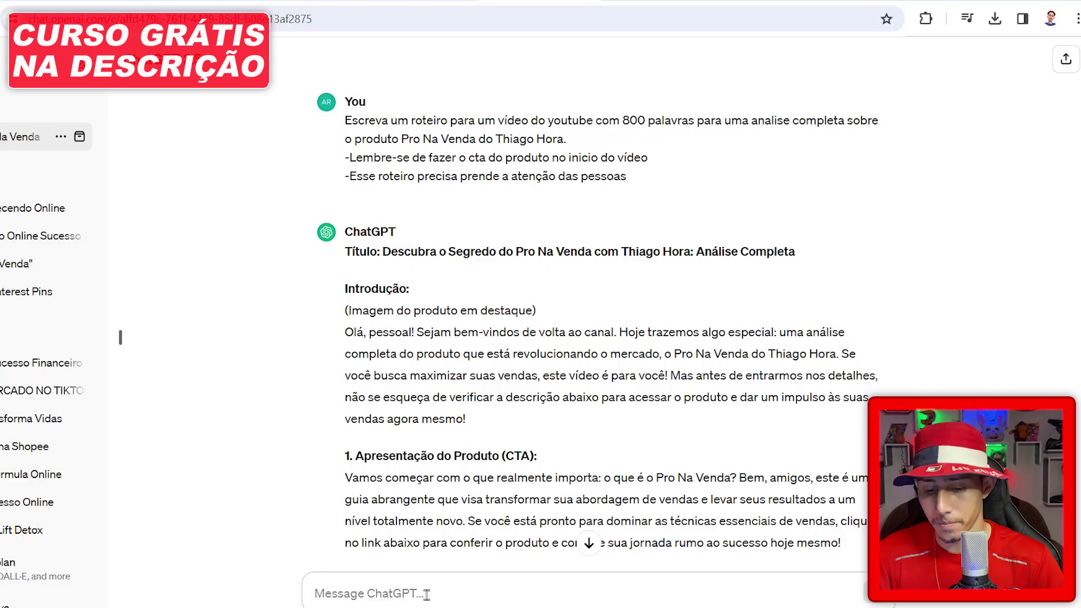
type("Faça uma breve descrição sobre o produto pro na venda do thiago hora")
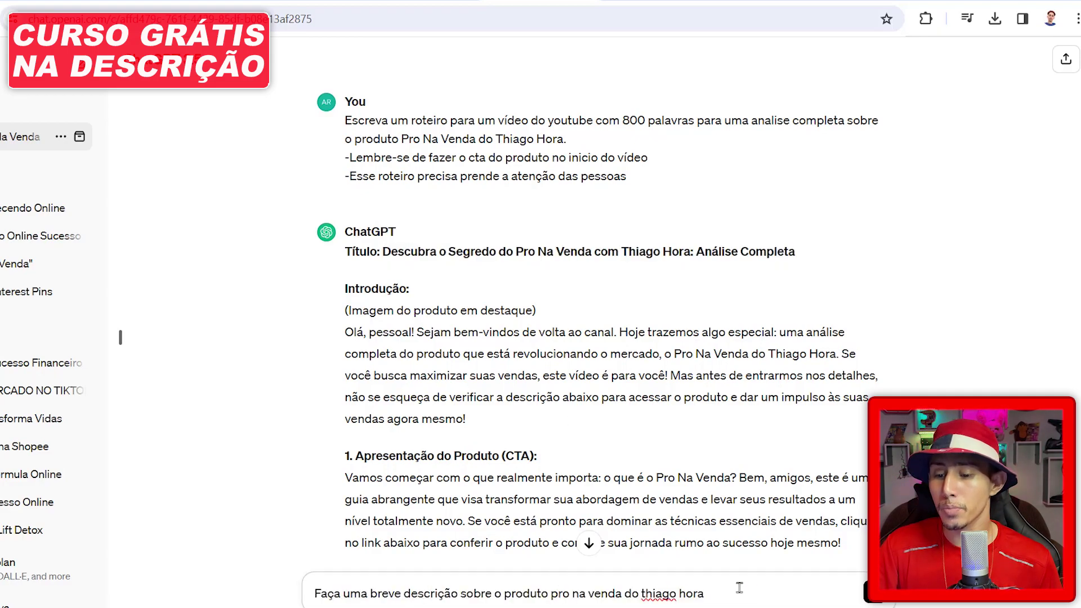
key("Return")
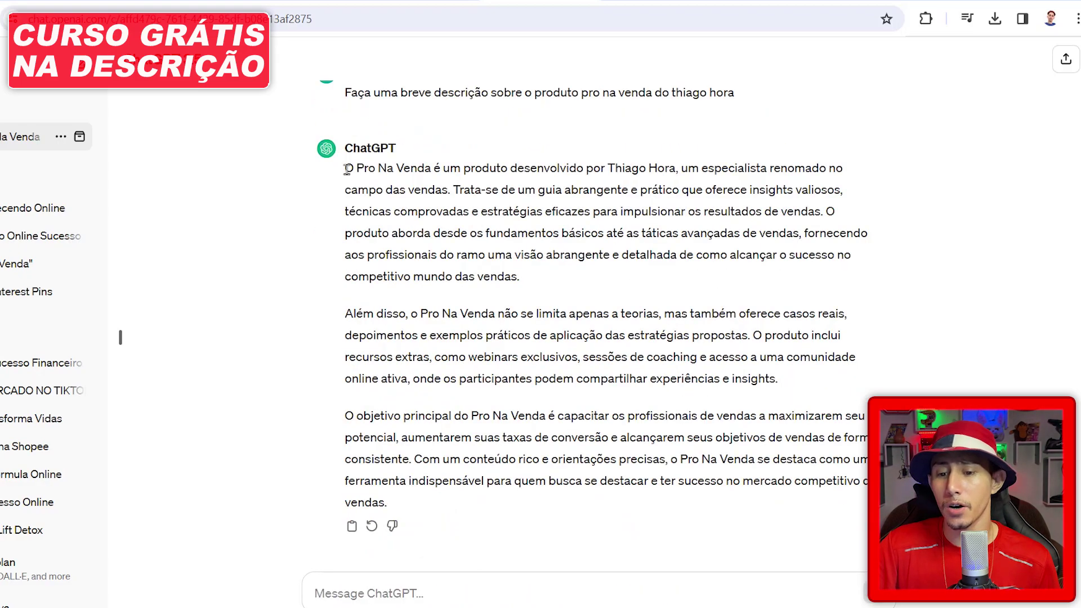
left_click_drag(346, 169, 549, 505)
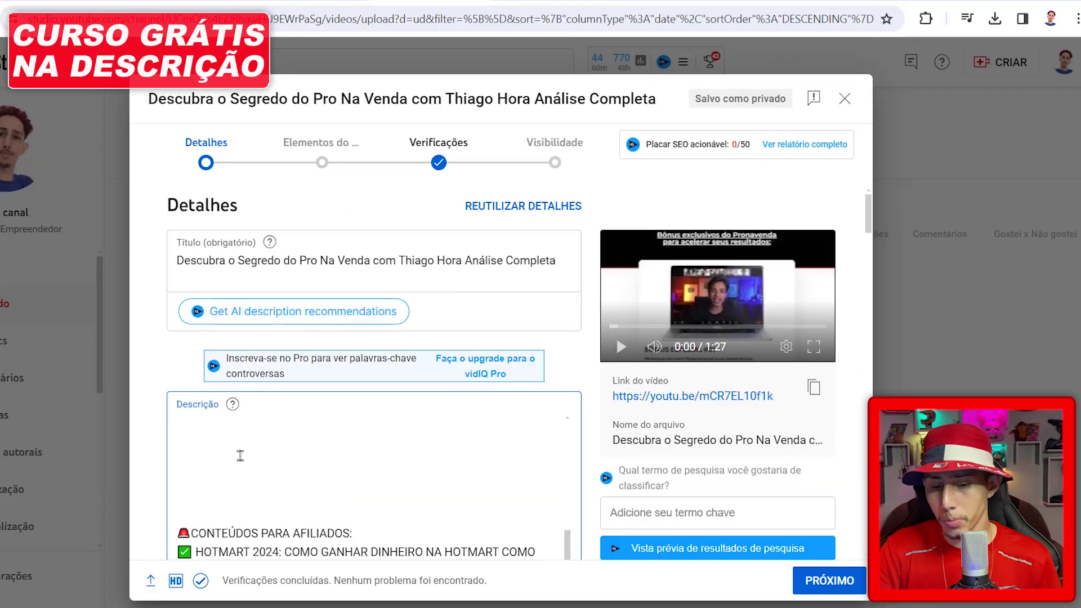
type("Com um conteúdo rico e orientações precisas, o Pro Na Venda se destaca como uma ferramenta indispensável para quem busca se destacar e ter sucesso no mercado competitivo de vendas.")
Step: Upload the yellow and black image "Gravar vídeo com inteligência artificial miniatura vídeo youtube amarelo preto" as the thumbnail, leaving the playlist unselected
scroll(580, 321, "down", 10)
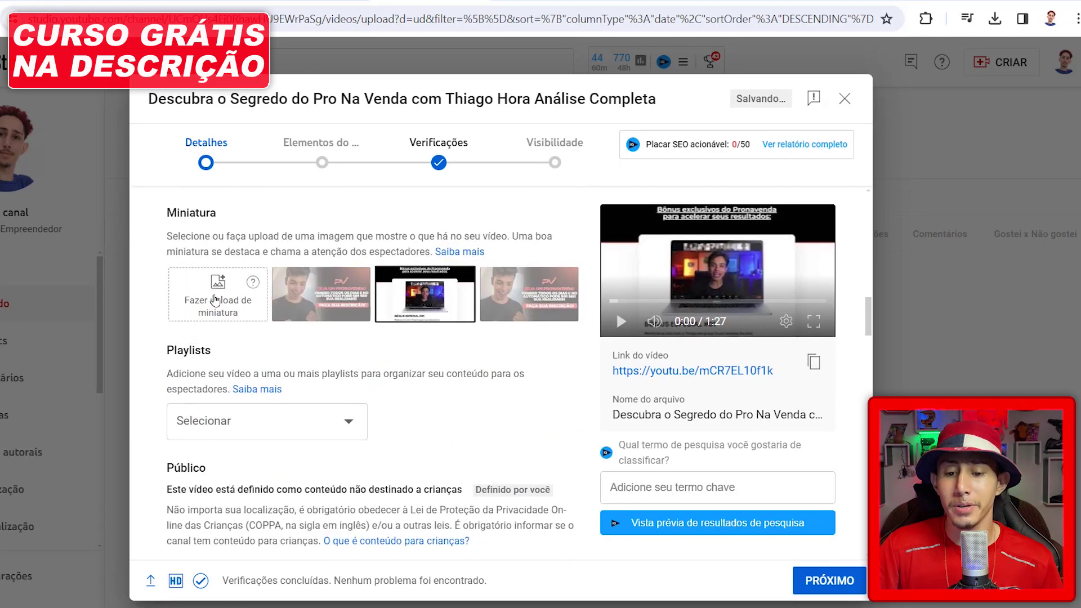
left_click(307, 308)
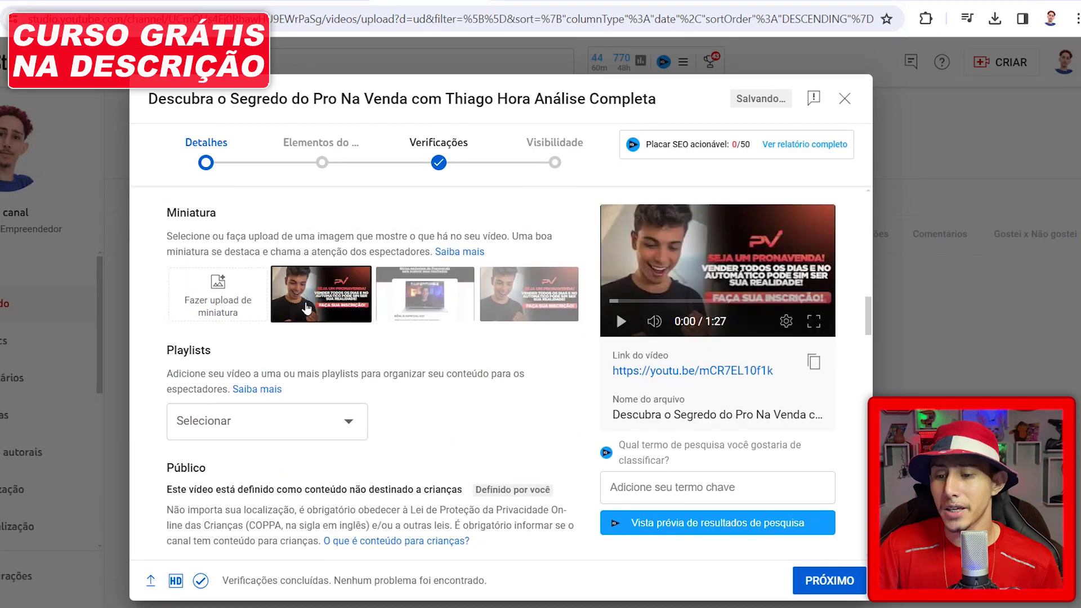
left_click(218, 298)
double_click(138, 104)
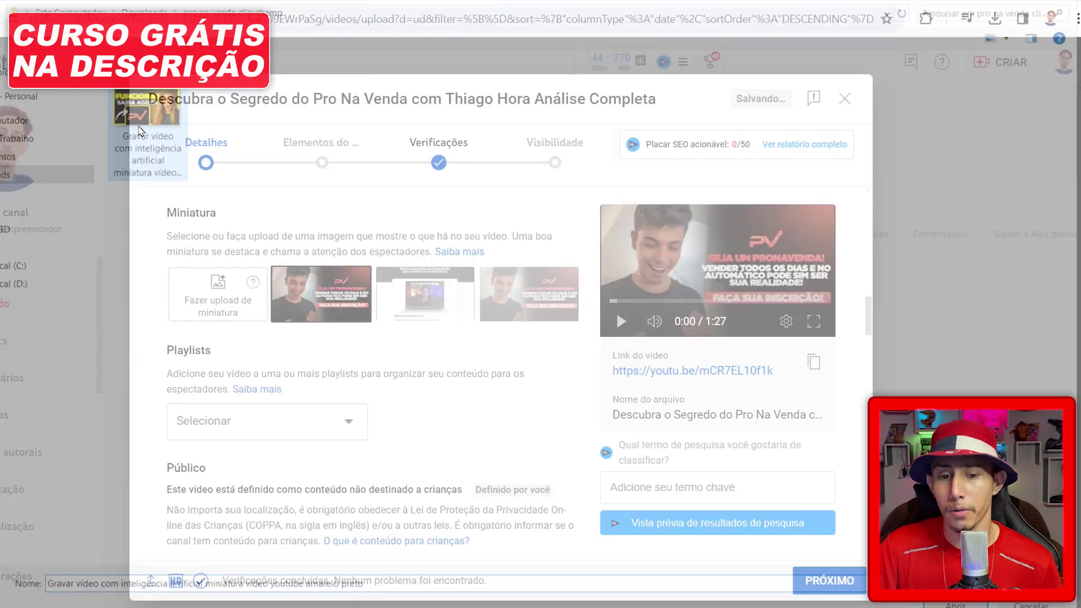
left_click(350, 422)
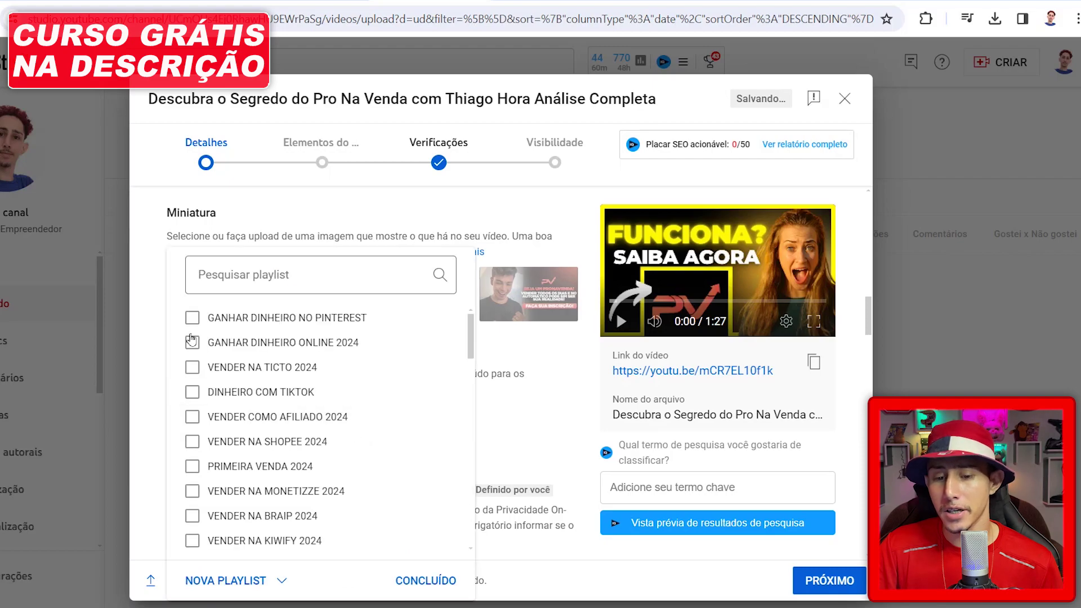
left_click(498, 447)
Step: Add the video tags "Pro na venda", "escola pro na venda", the course creator's name, "pro na venda é bom" and "pro na venda funciona"
scroll(529, 403, "down", 12)
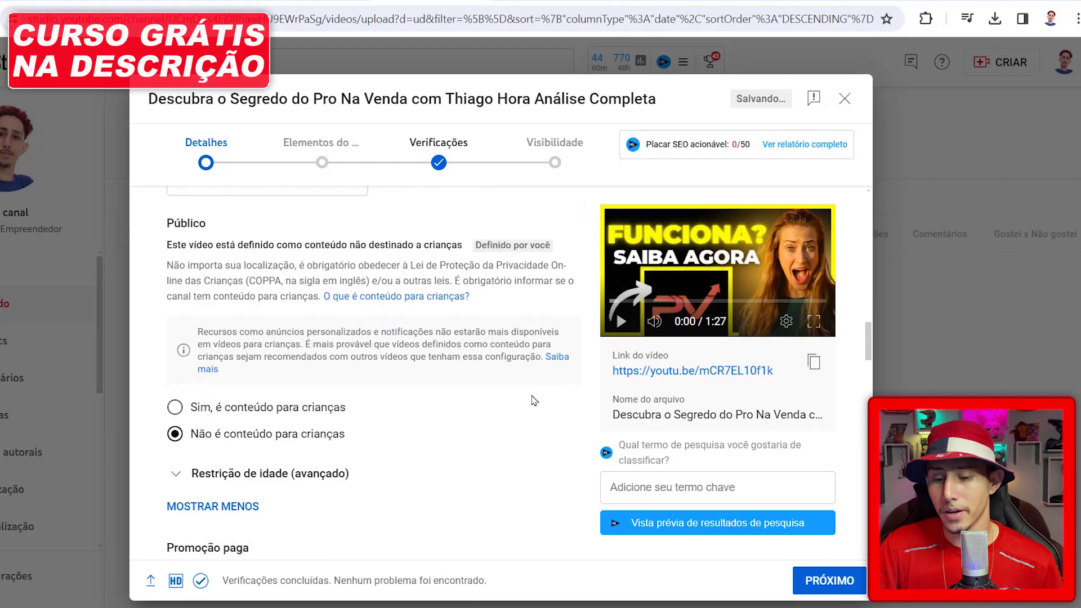
scroll(538, 394, "down", 5)
left_click(280, 263)
type("Pro na vend")
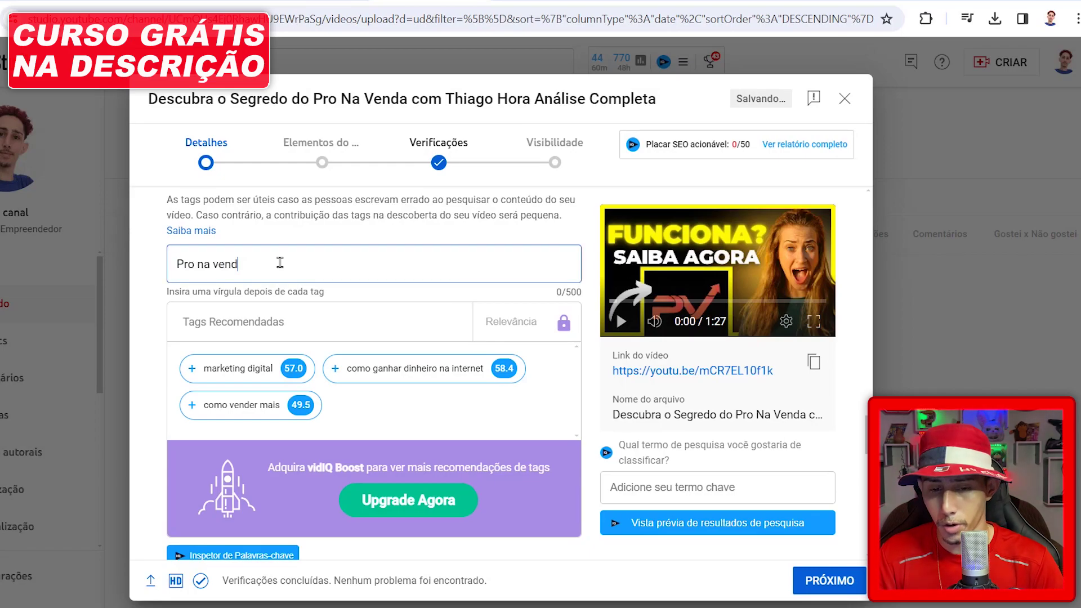
type("a,escola pro na ve")
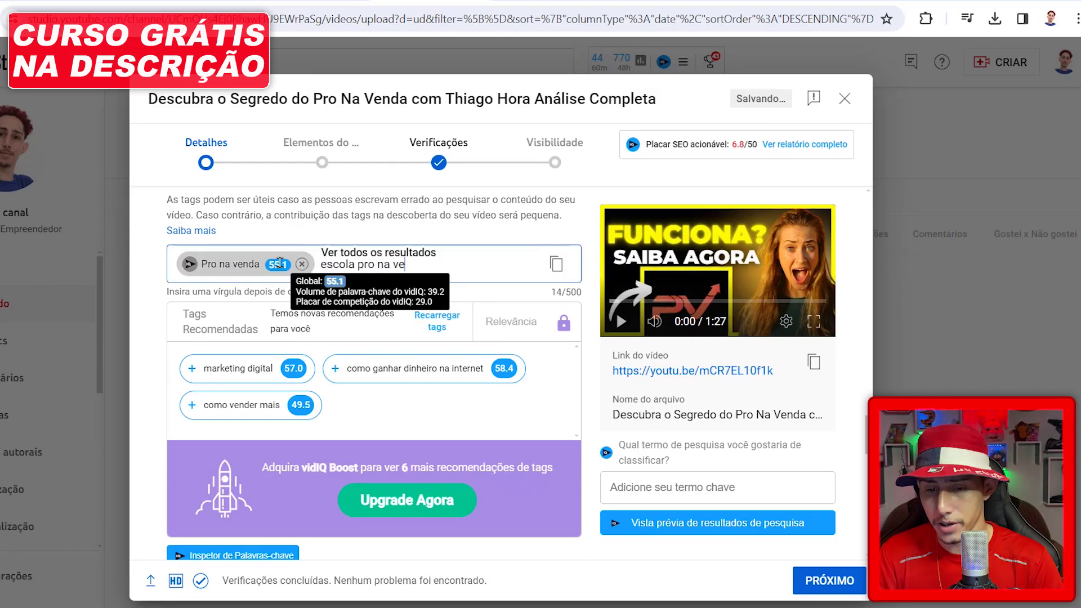
type("nda,thiago hora,pro na venda")
type(" é bom,pro na venda")
type(" funciona")
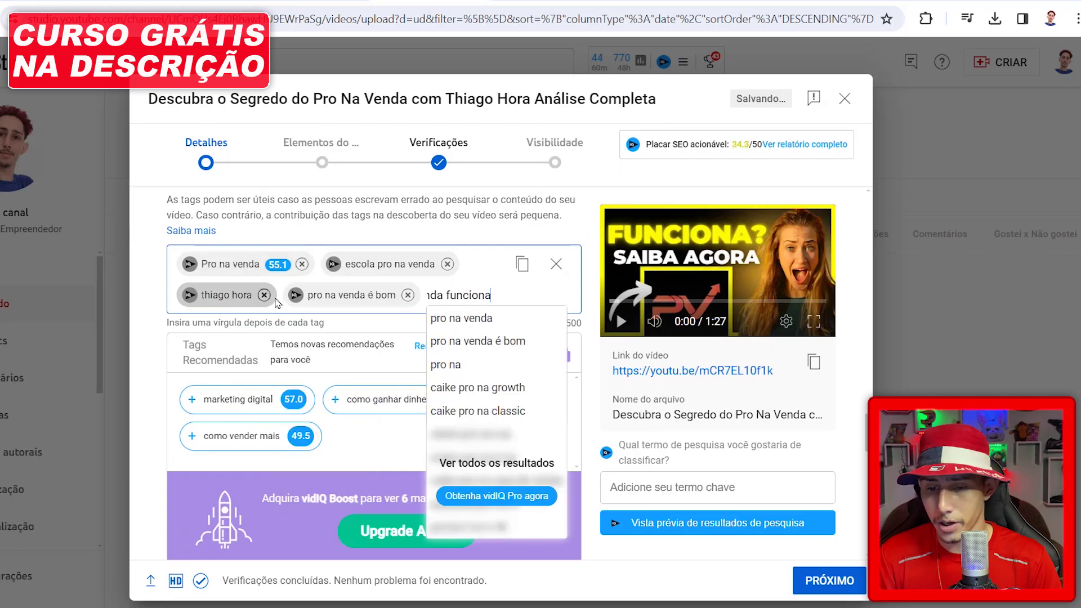
type(",")
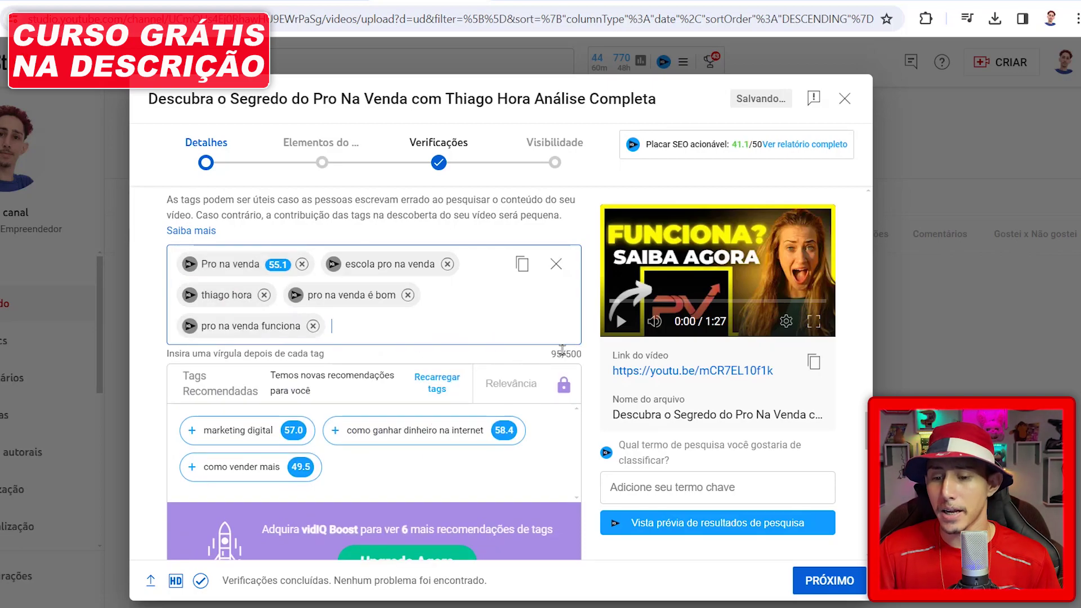
left_click_drag(550, 355, 582, 356)
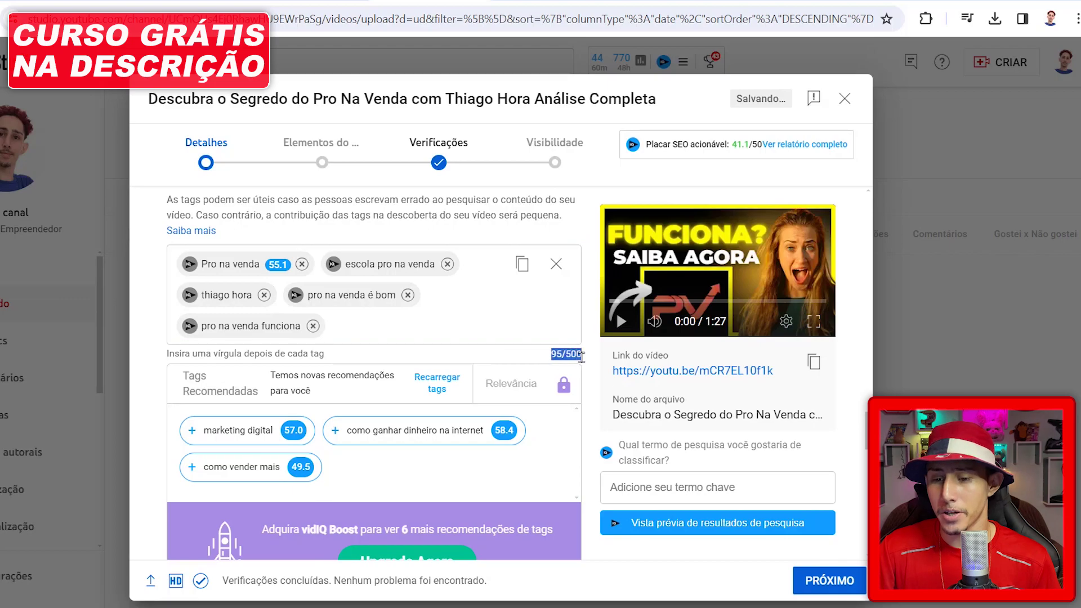
Step: Advance the upload through the video elements and the copyright check to the visibility stage
left_click(827, 575)
left_click(825, 582)
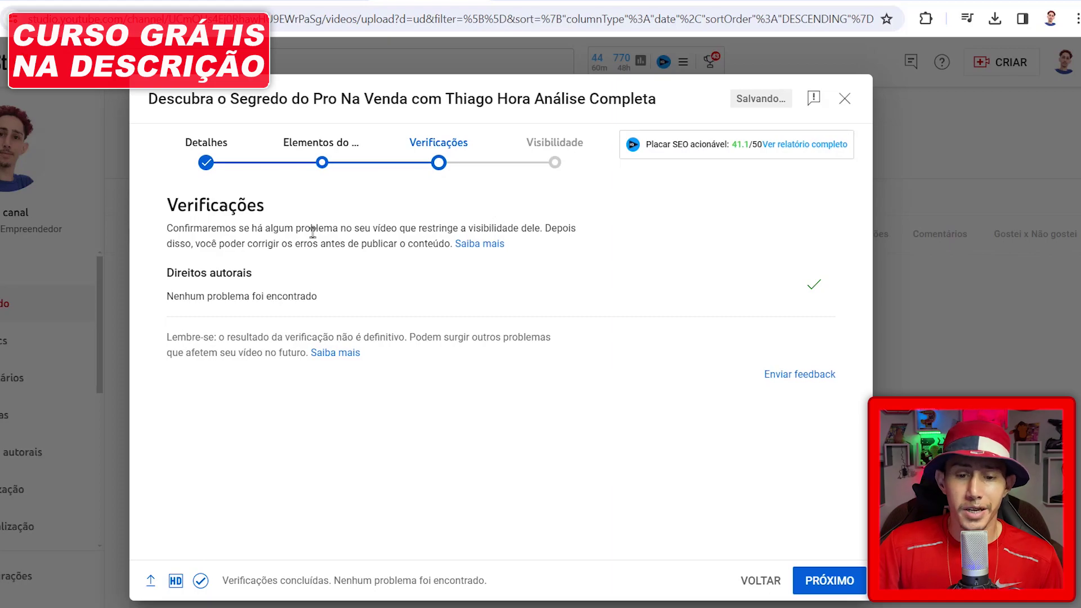
left_click_drag(167, 299, 498, 320)
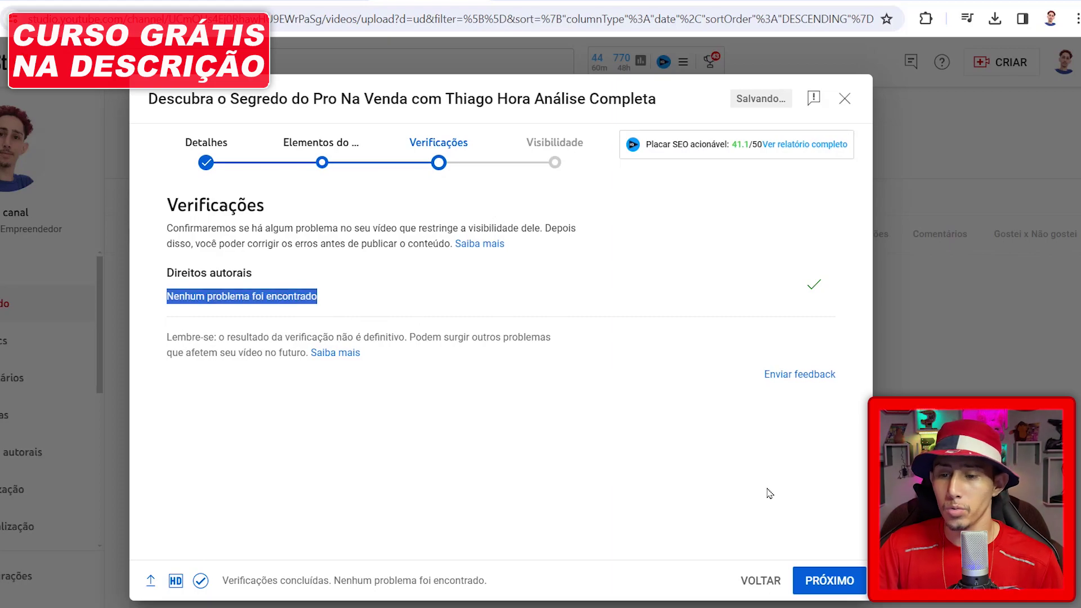
left_click(823, 581)
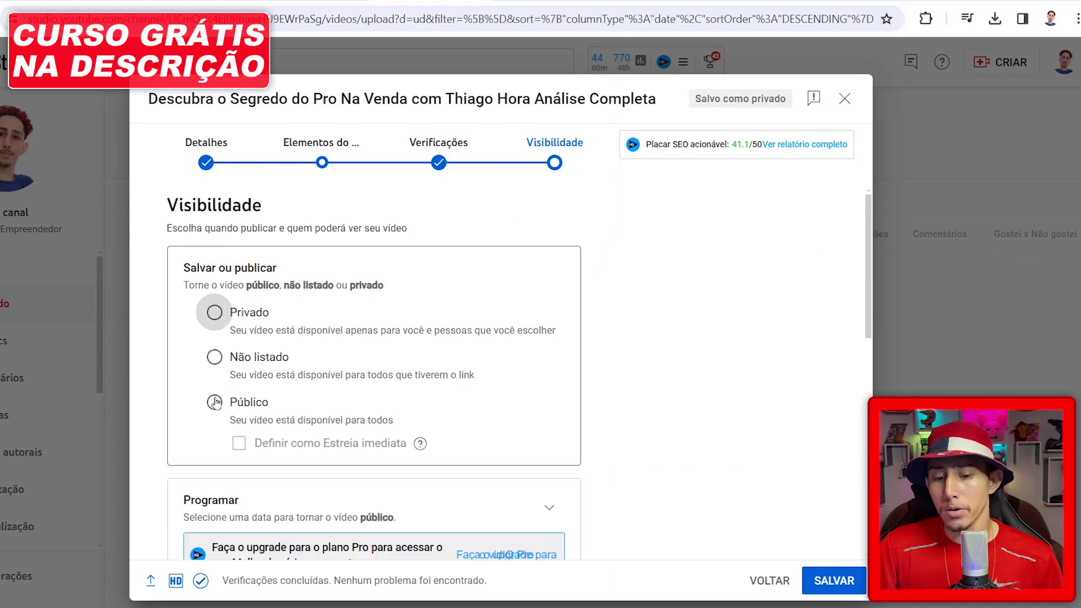
Step: Schedule the video to go public on 27 February 2024 at 12:15 and dismiss the confirmation
scroll(439, 365, "down", 3)
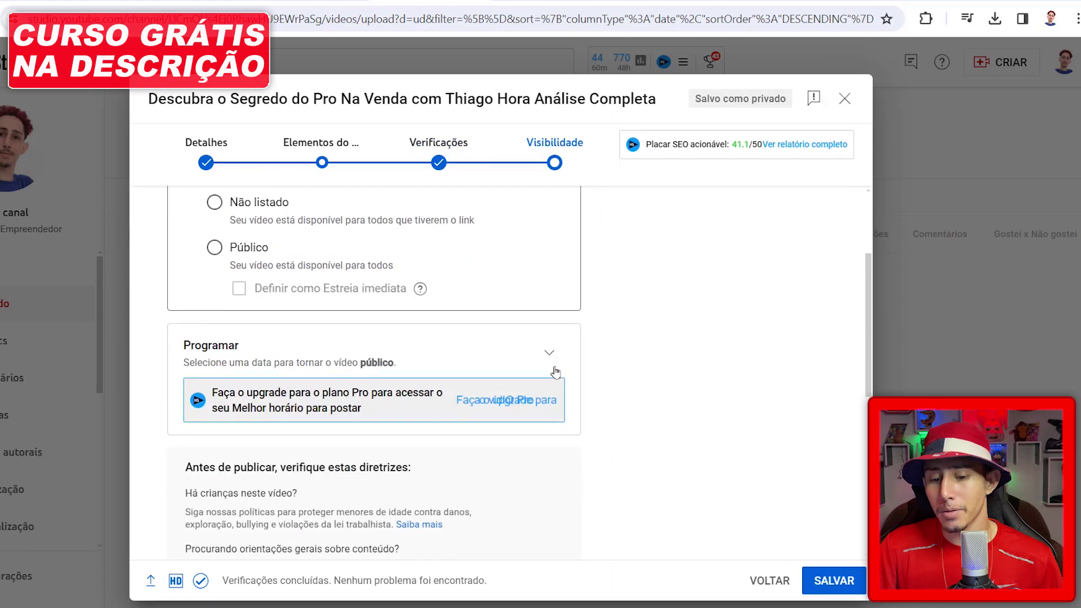
left_click(550, 356)
left_click(292, 273)
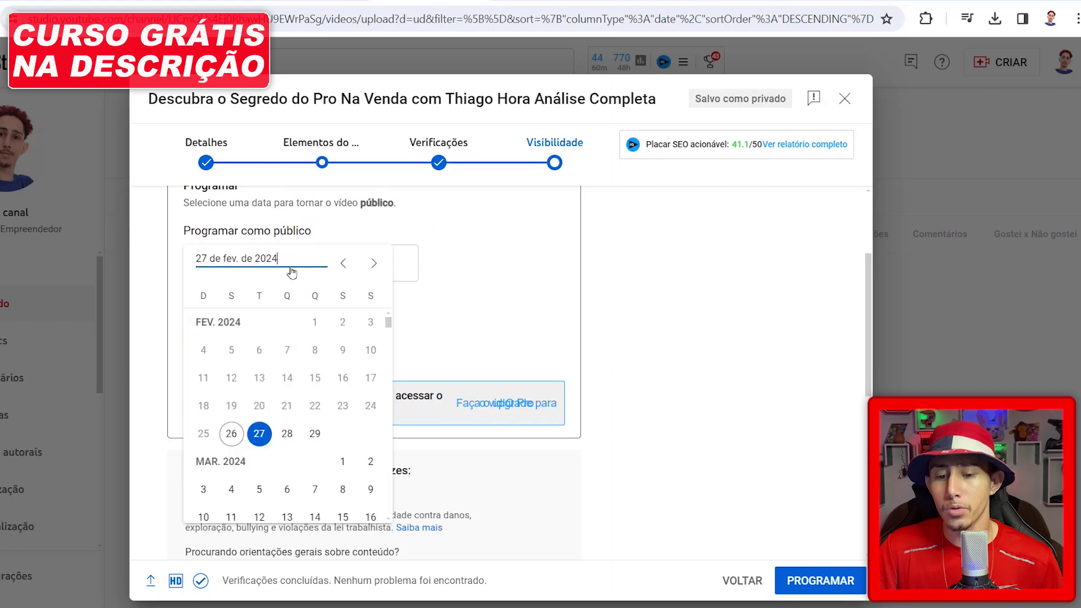
left_click(267, 441)
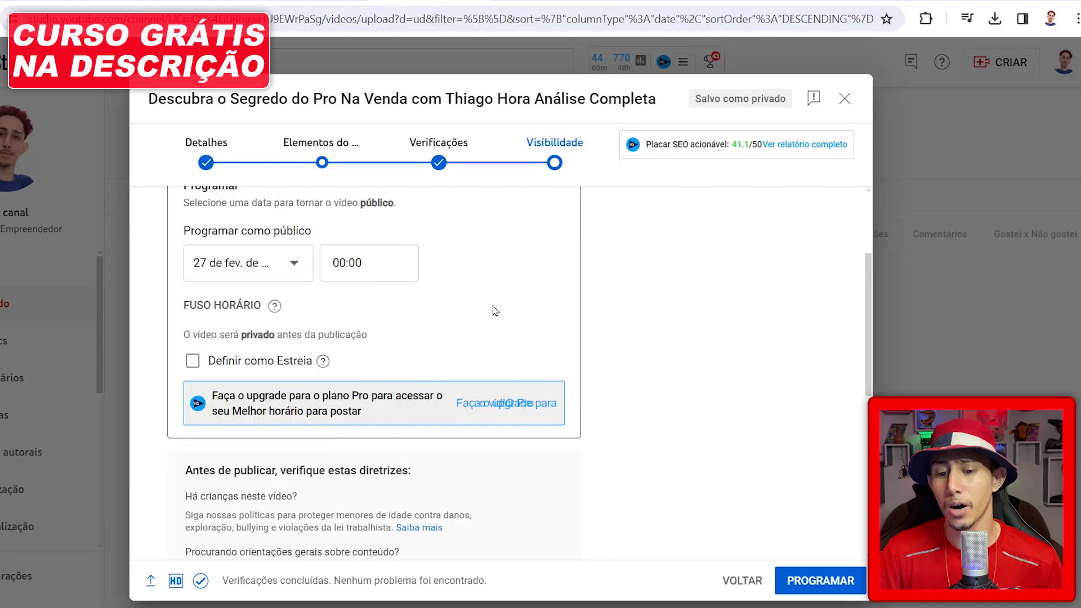
left_click(248, 263)
left_click(267, 439)
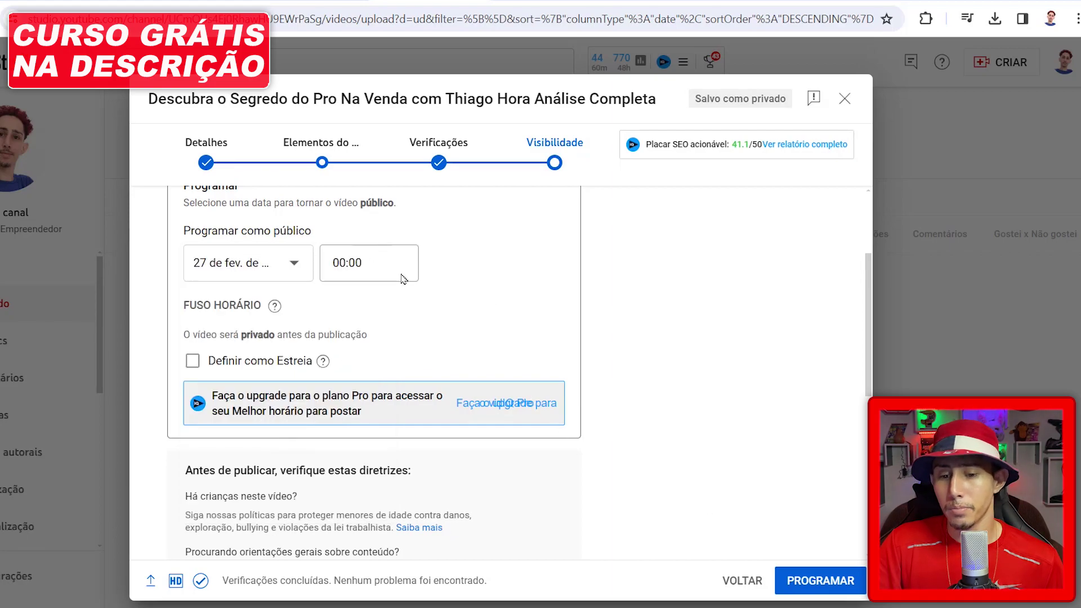
left_click(391, 260)
scroll(400, 394, "down", 20)
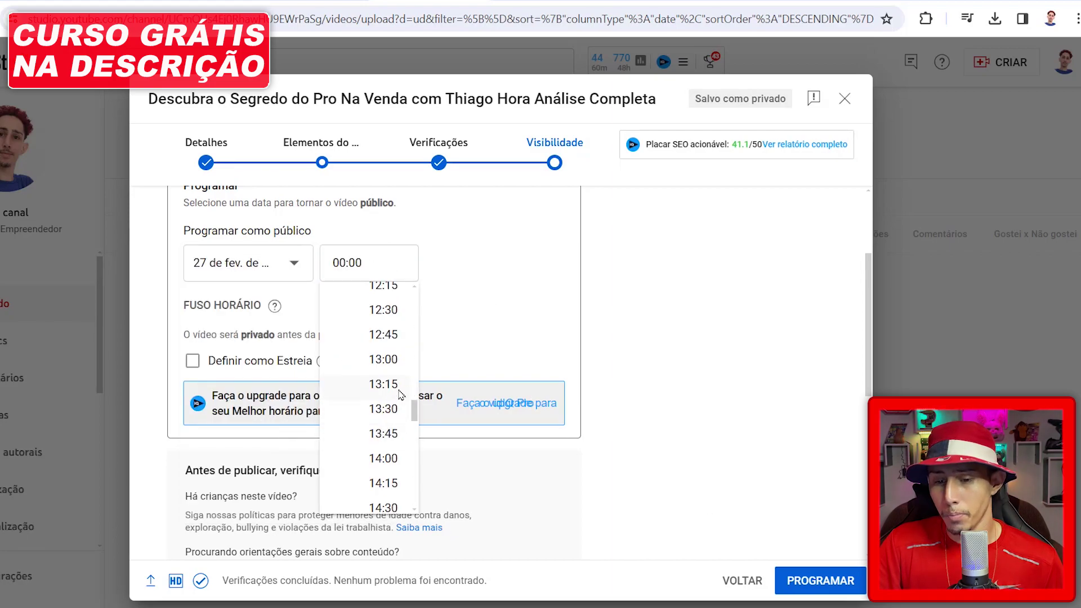
left_click(395, 296)
left_click(804, 583)
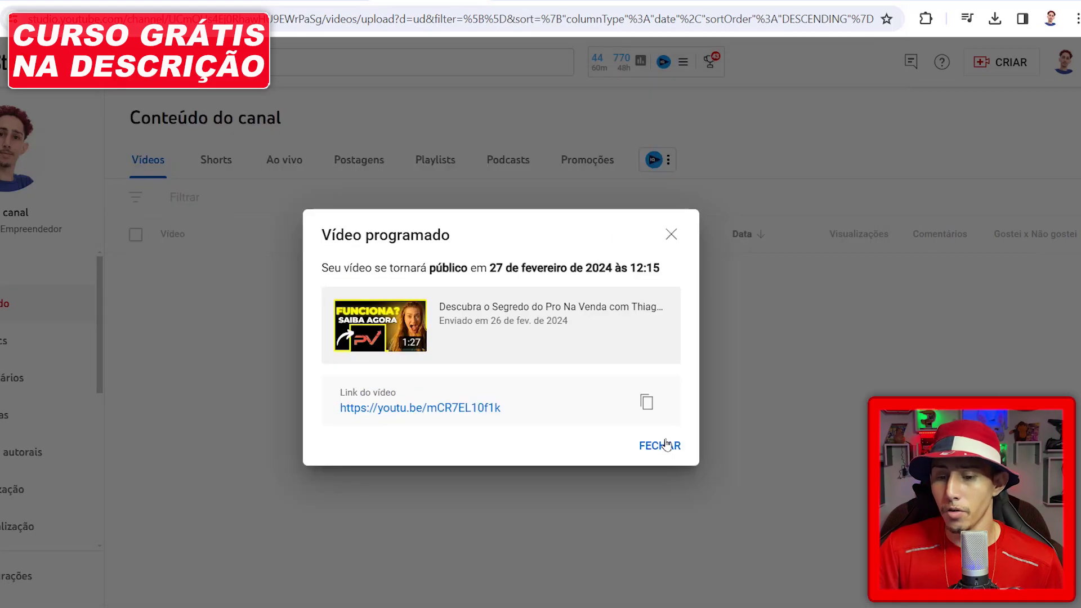
left_click(666, 445)
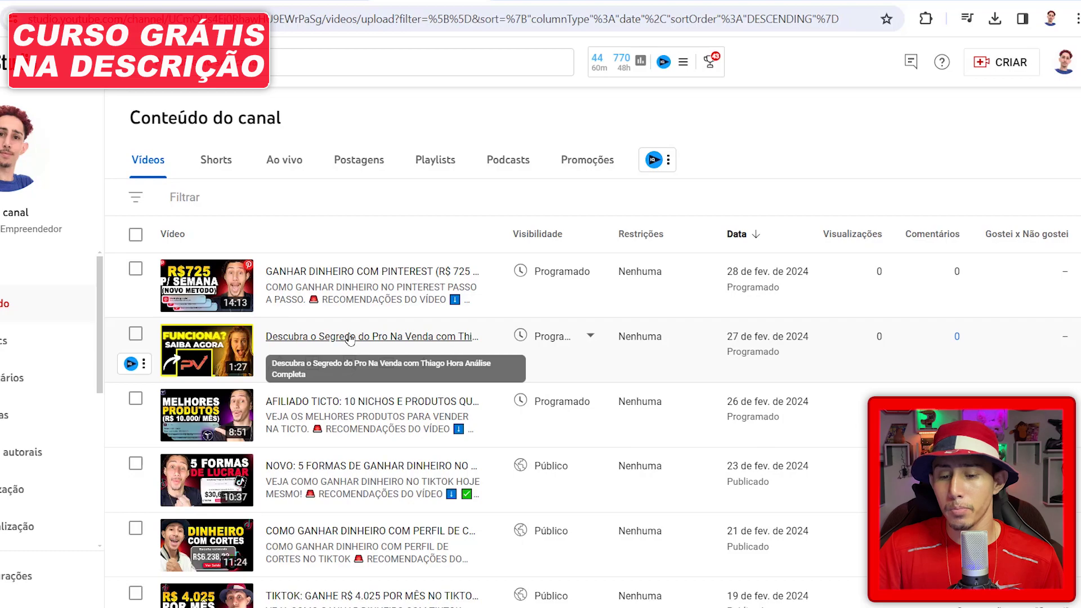
Step: Open the details of the scheduled "Descubra o Segredo do Pro Na Venda" video from the channel content list
left_click(349, 337)
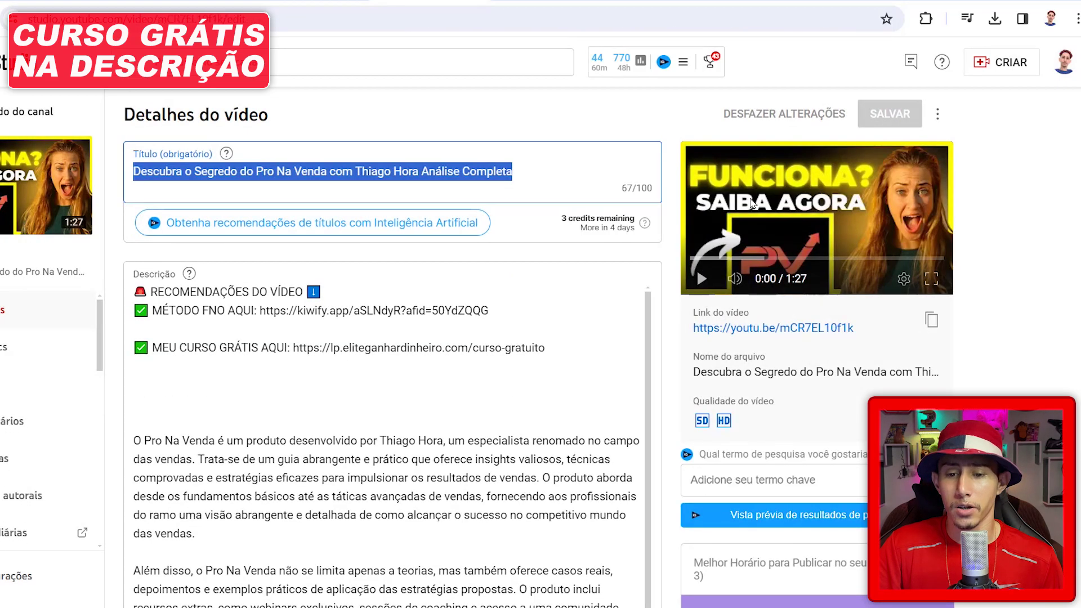